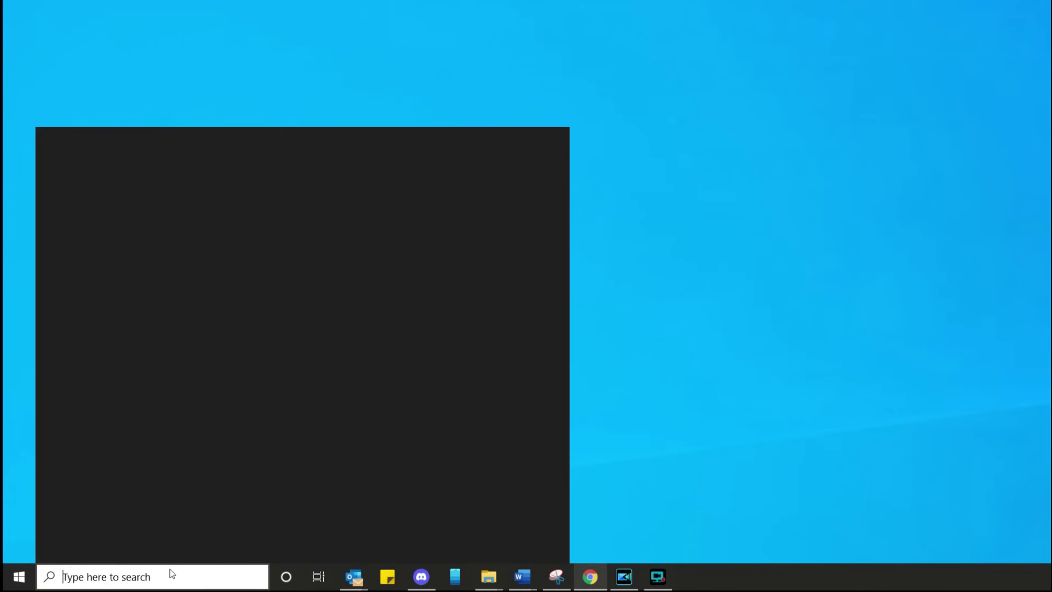
- Create a system restore point named 'Pre-Win 11' and close the success message
type("sys")
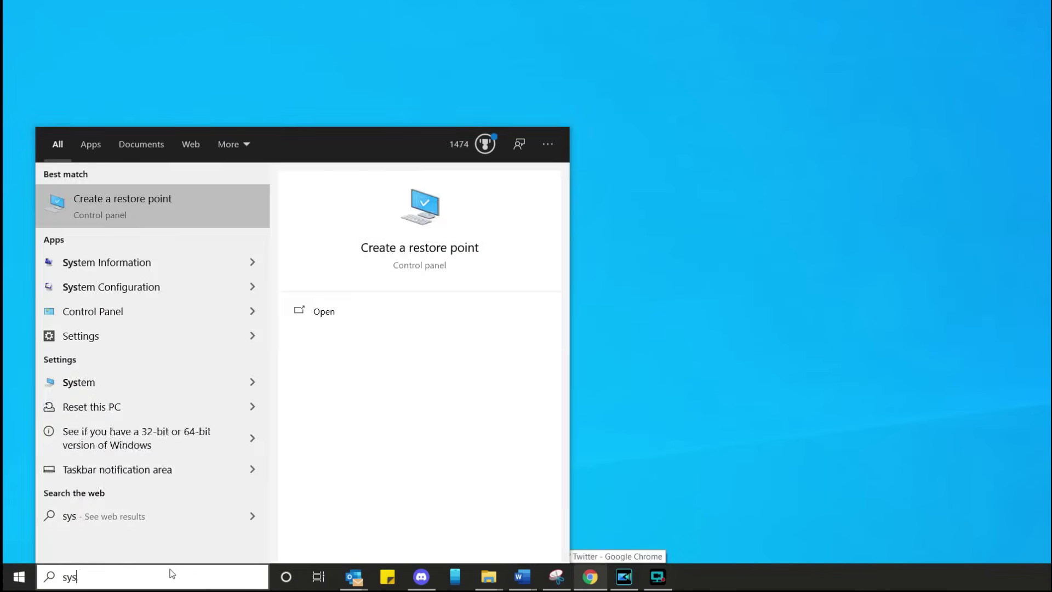
type("tem restore")
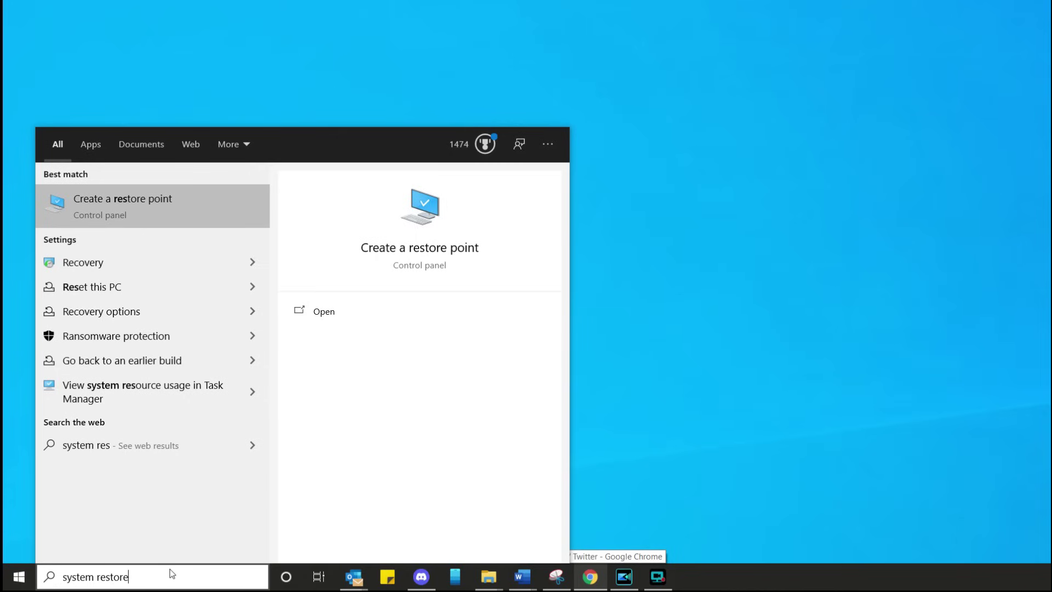
left_click(113, 209)
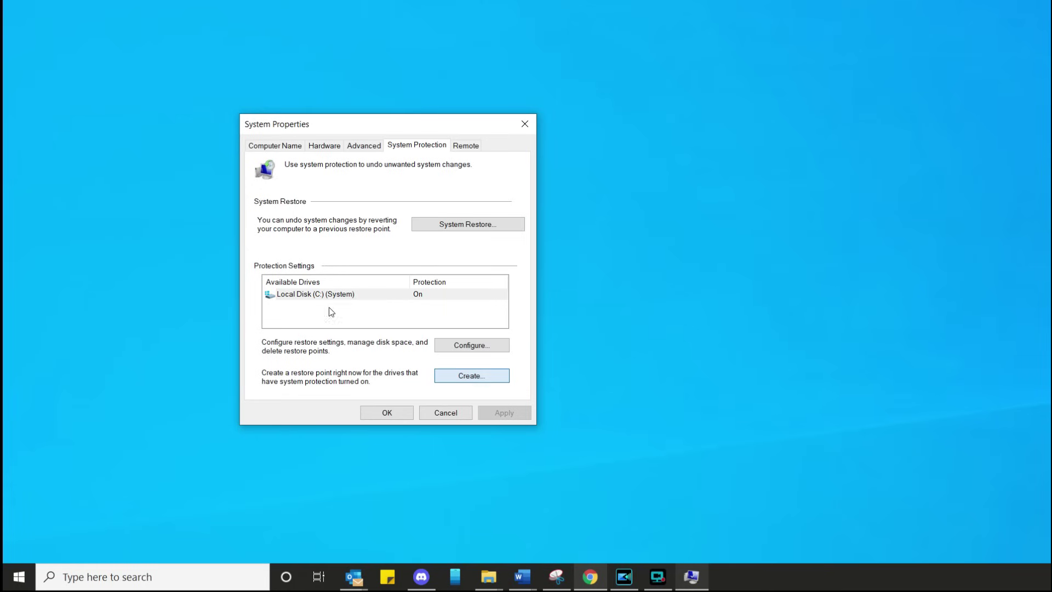
left_click(474, 377)
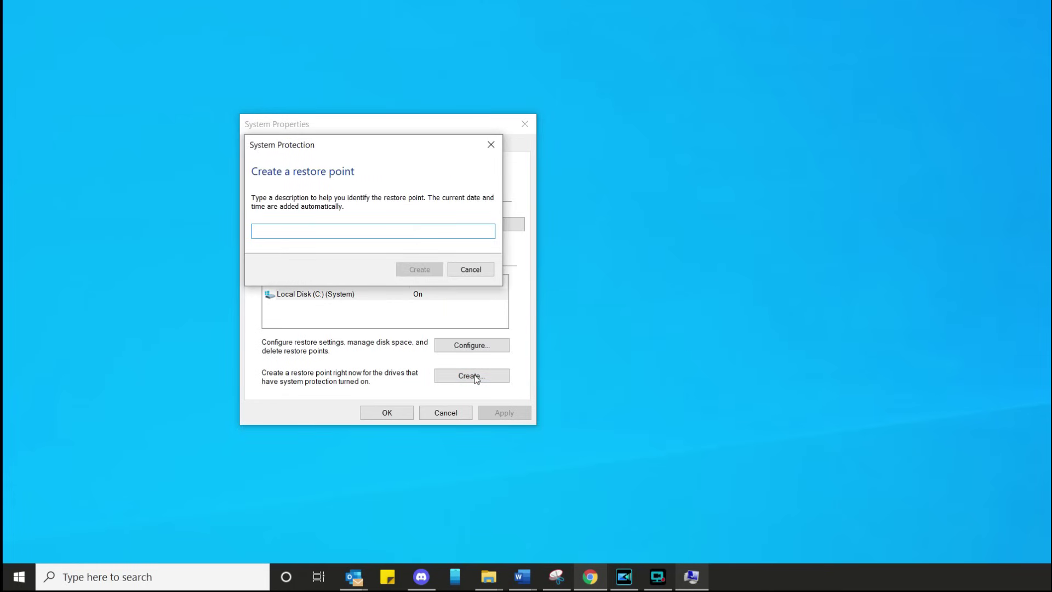
type("Pre-Win 11")
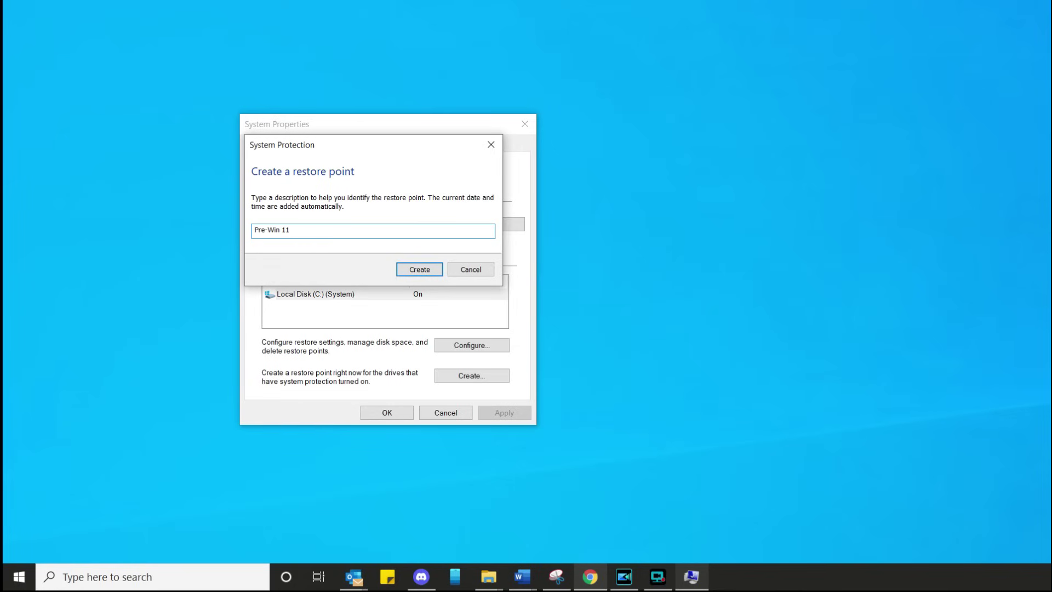
left_click(419, 269)
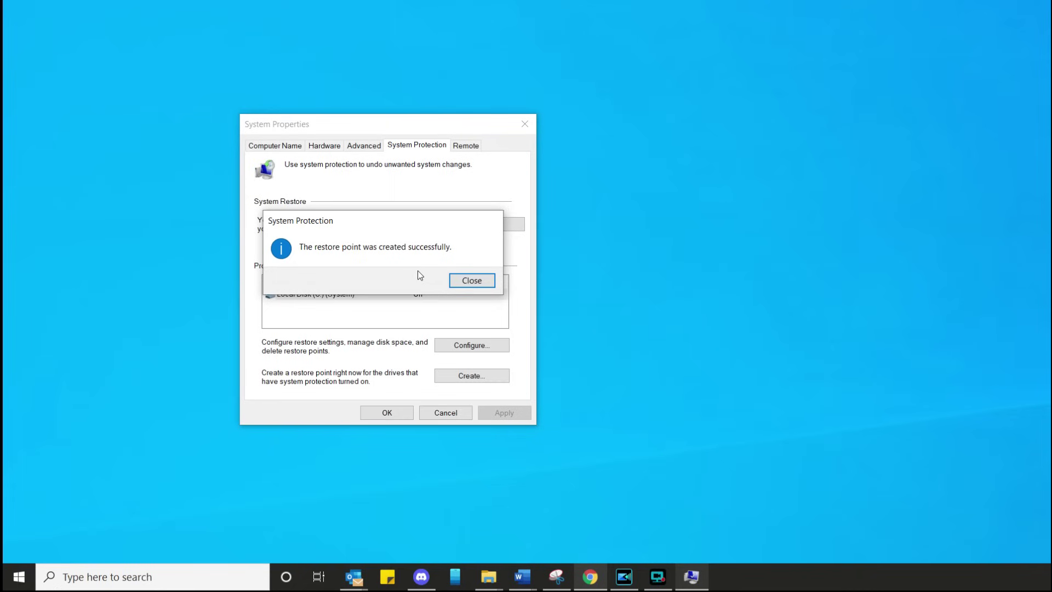
left_click(455, 281)
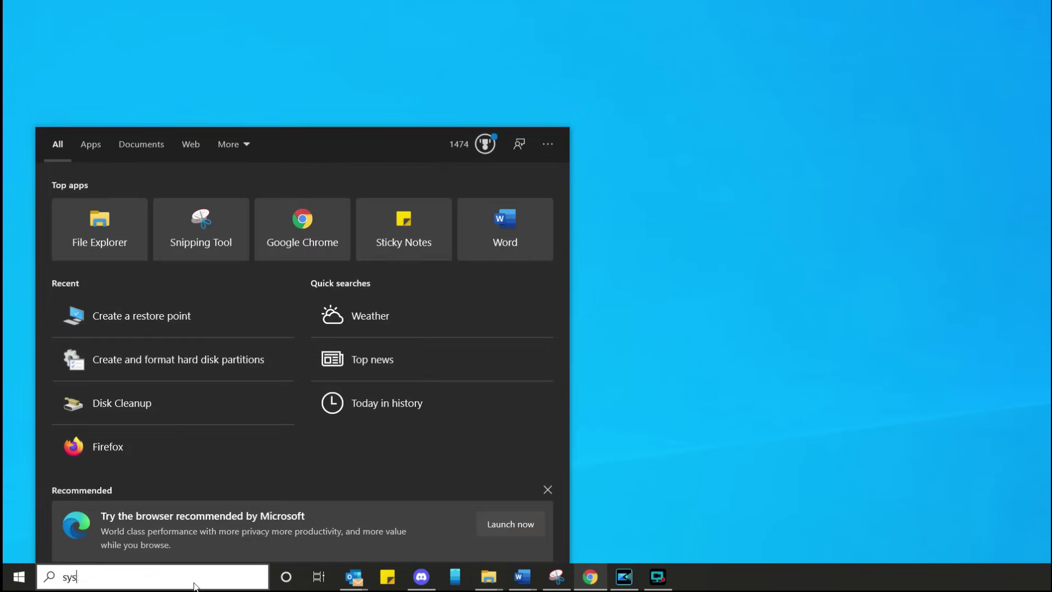
- Launch the System Restore wizard and select the Pre-Win 11 restore point
type("tem restore")
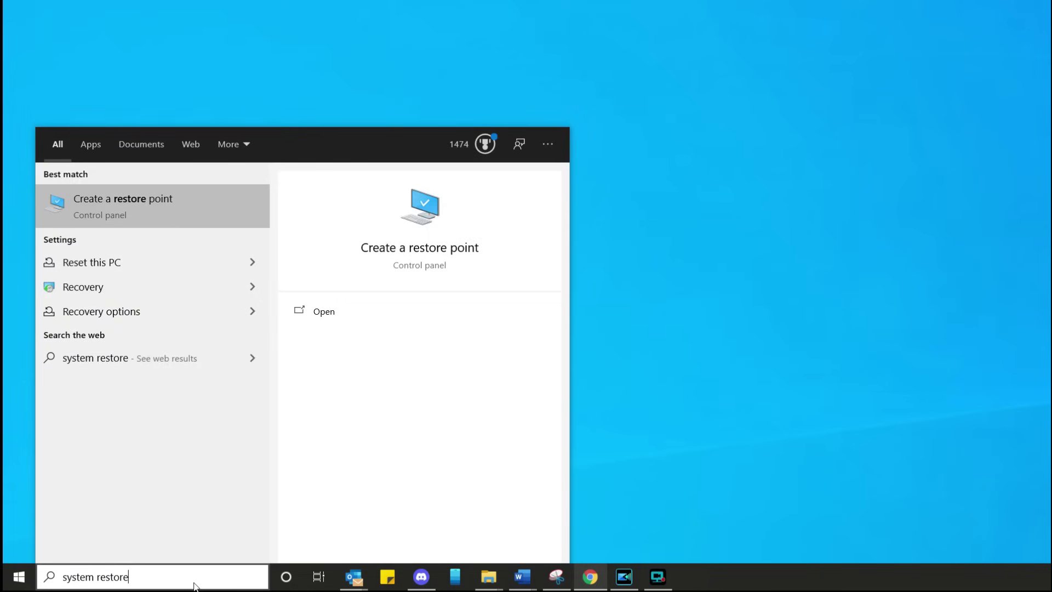
left_click(169, 212)
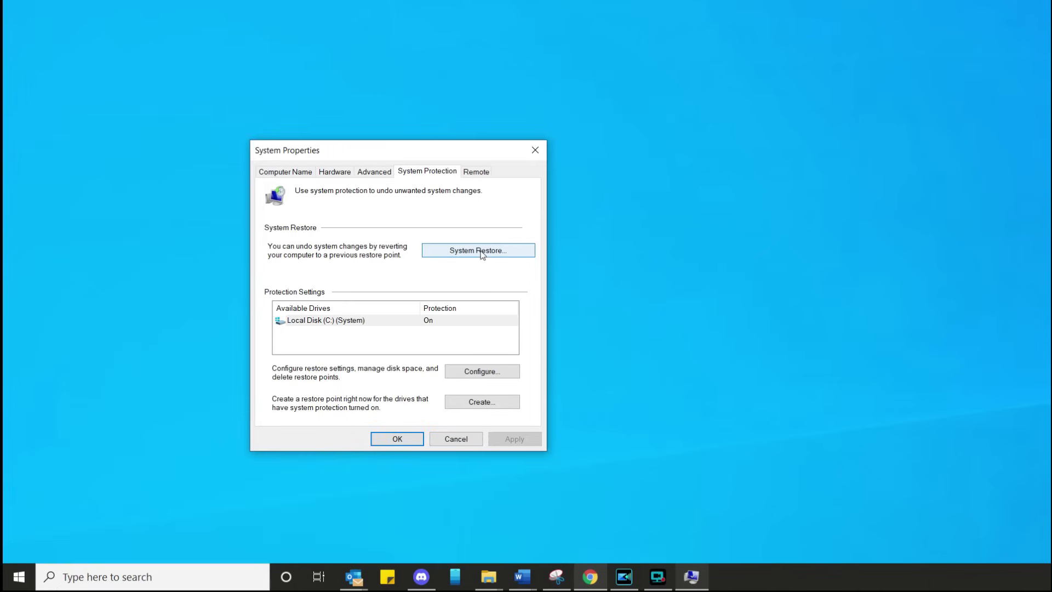
left_click(481, 257)
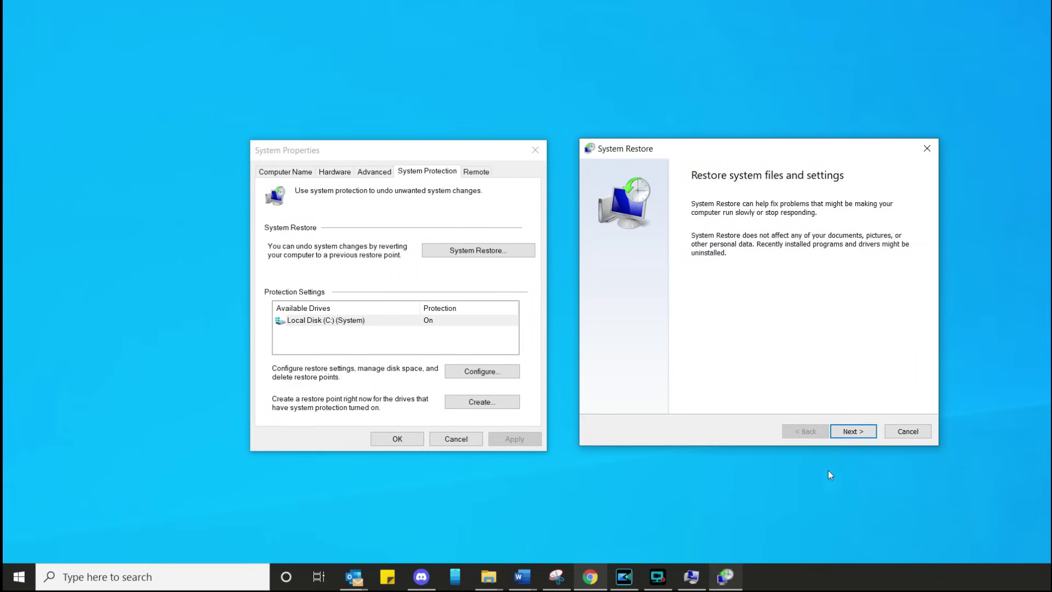
left_click(852, 432)
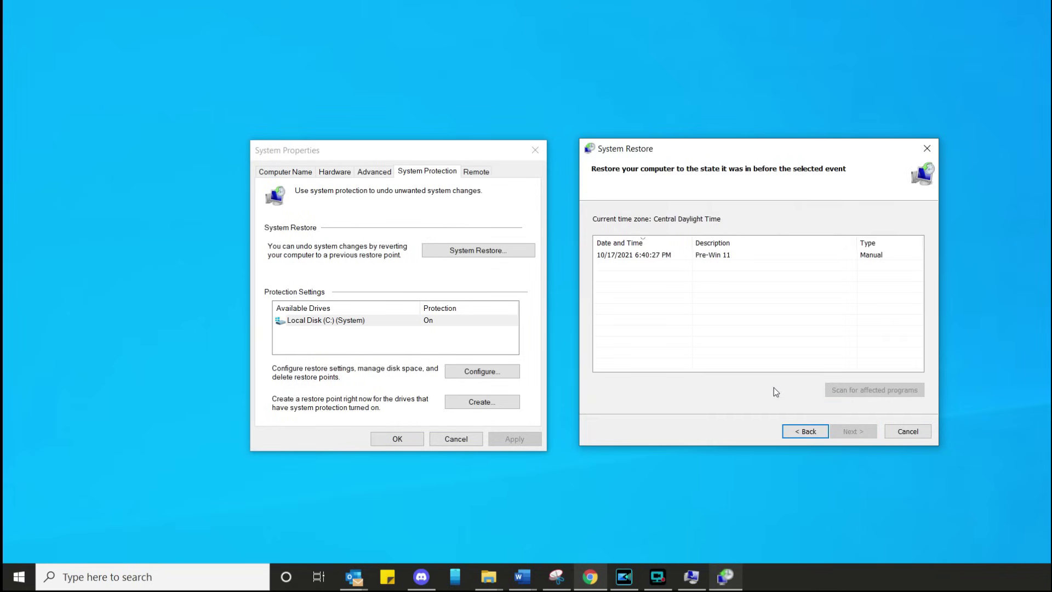
left_click(637, 257)
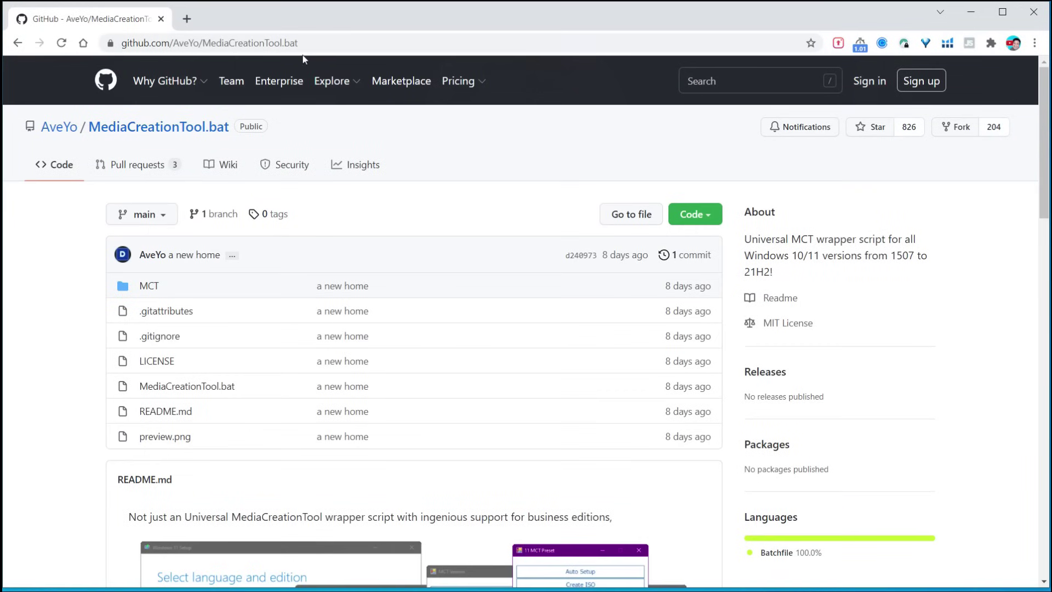
- Save the MediaCreationTool.bat repository ZIP via Code > Download ZIP into Downloads\win 11
left_click(343, 44)
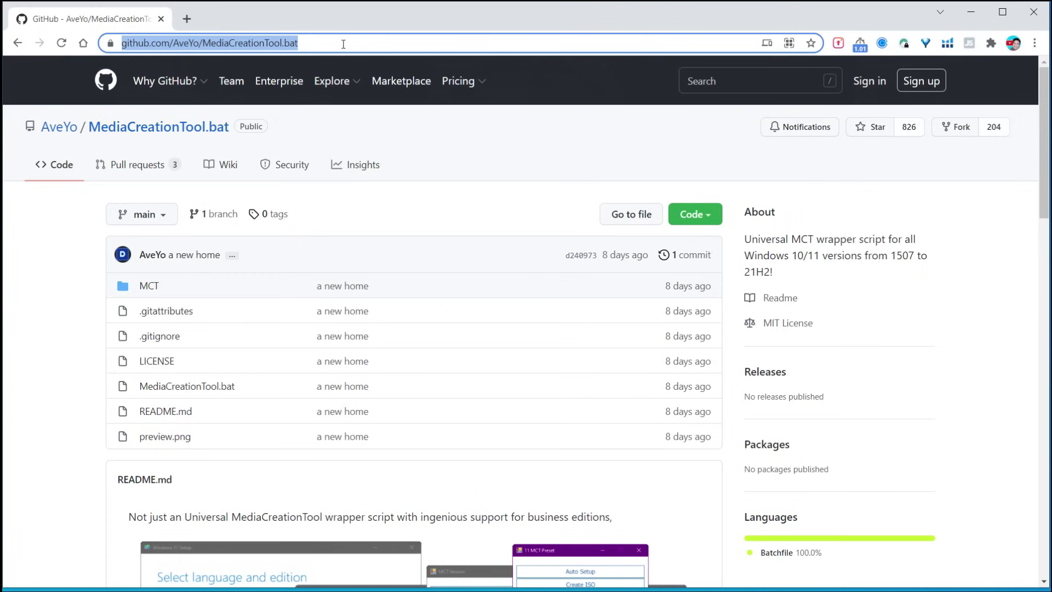
left_click(492, 228)
left_click(688, 216)
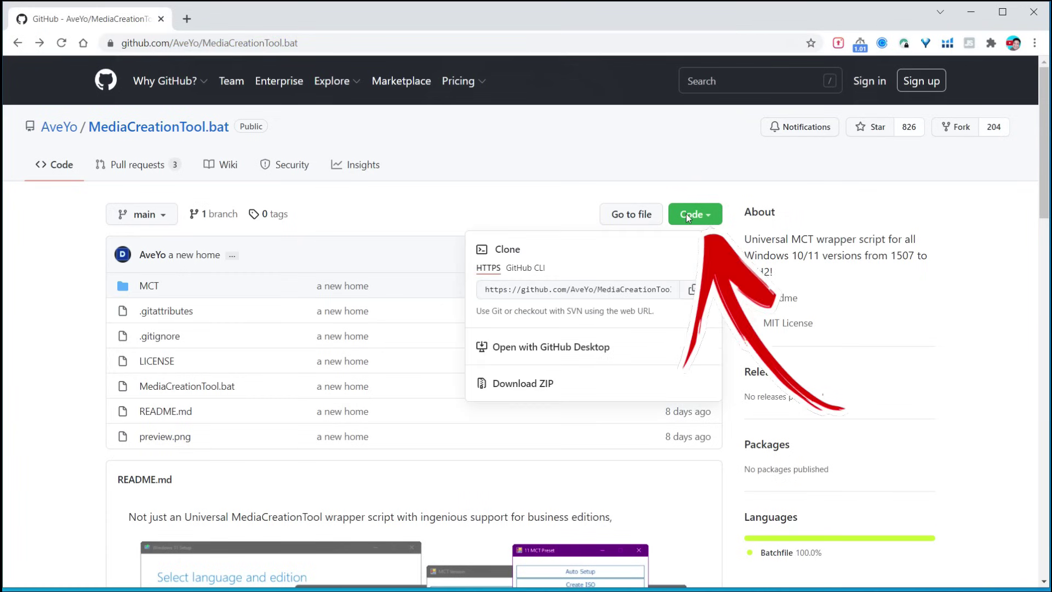
left_click(543, 386)
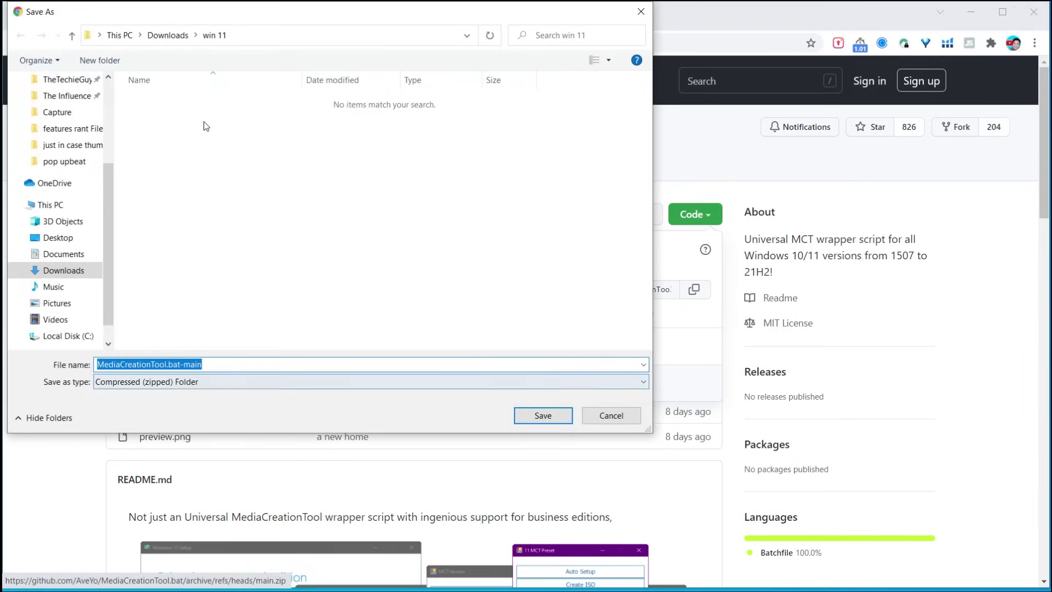
left_click(531, 416)
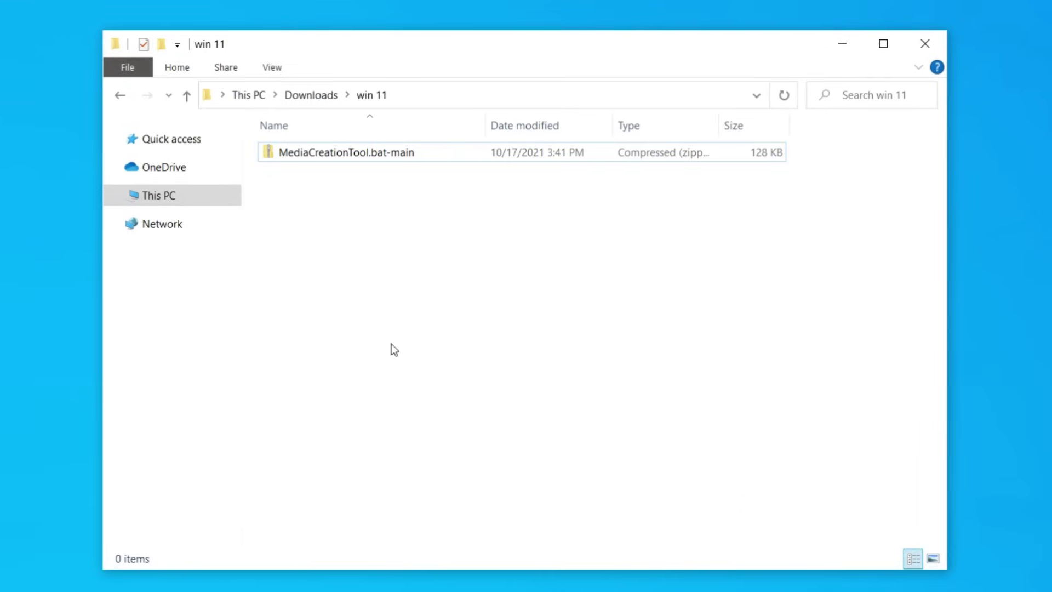
- Extract MediaCreationTool.bat-main.zip in place and run the MediaCreationTool script from it
right_click(372, 159)
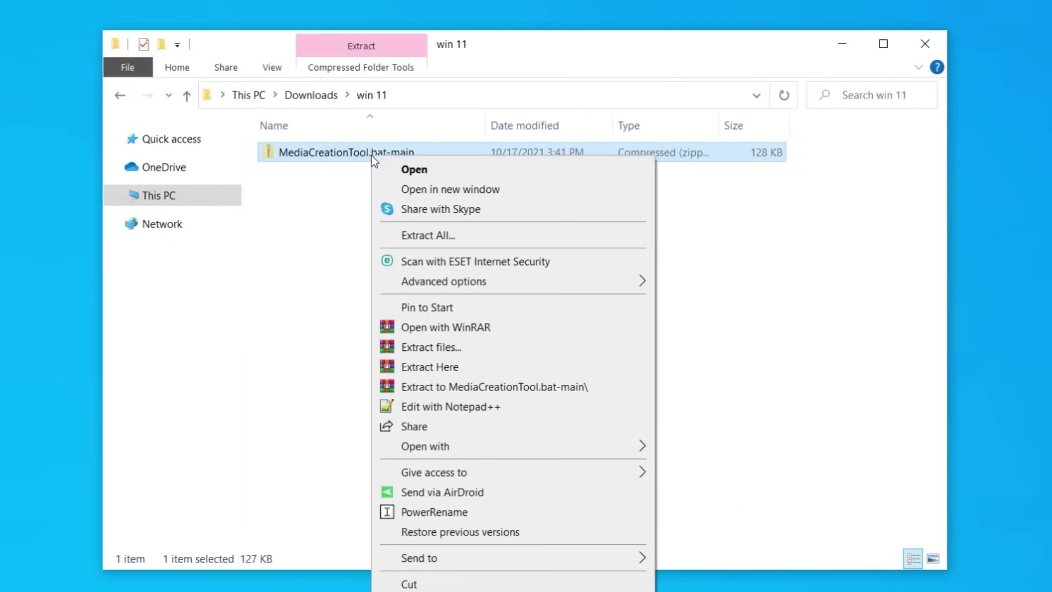
left_click(419, 234)
left_click(658, 498)
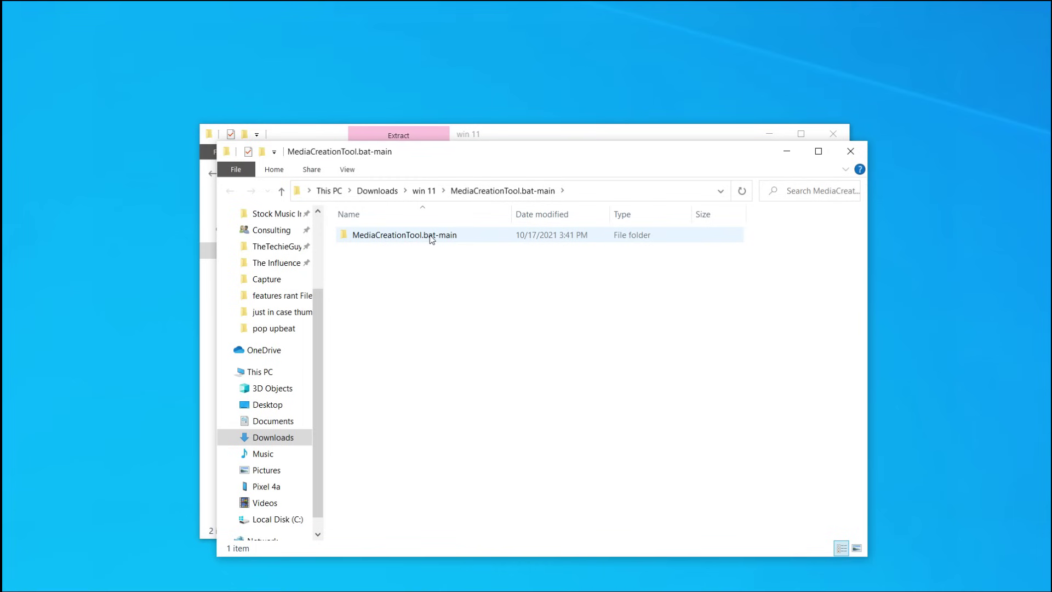
double_click(432, 237)
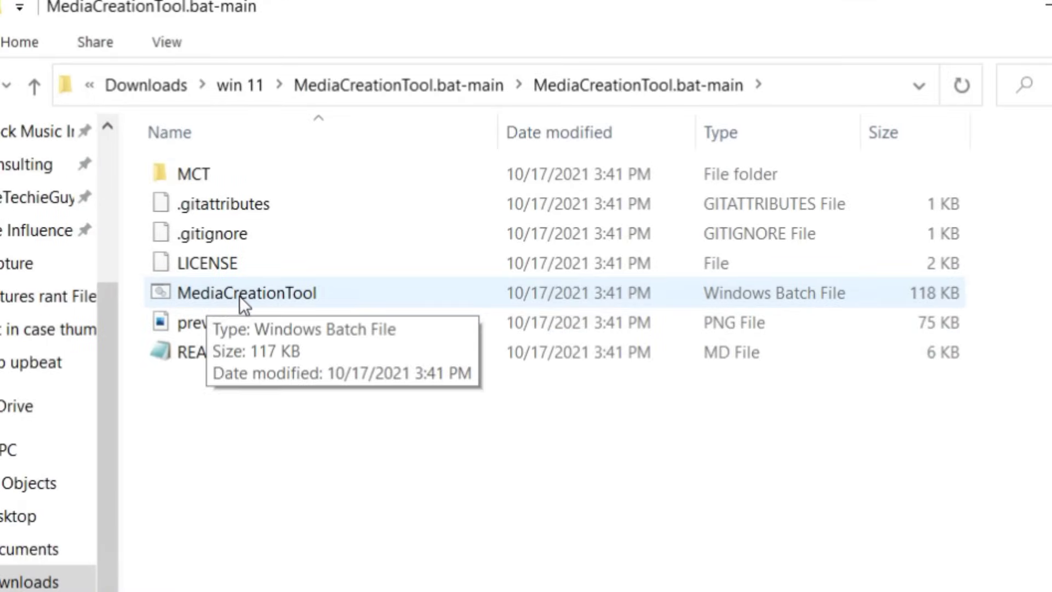
double_click(239, 296)
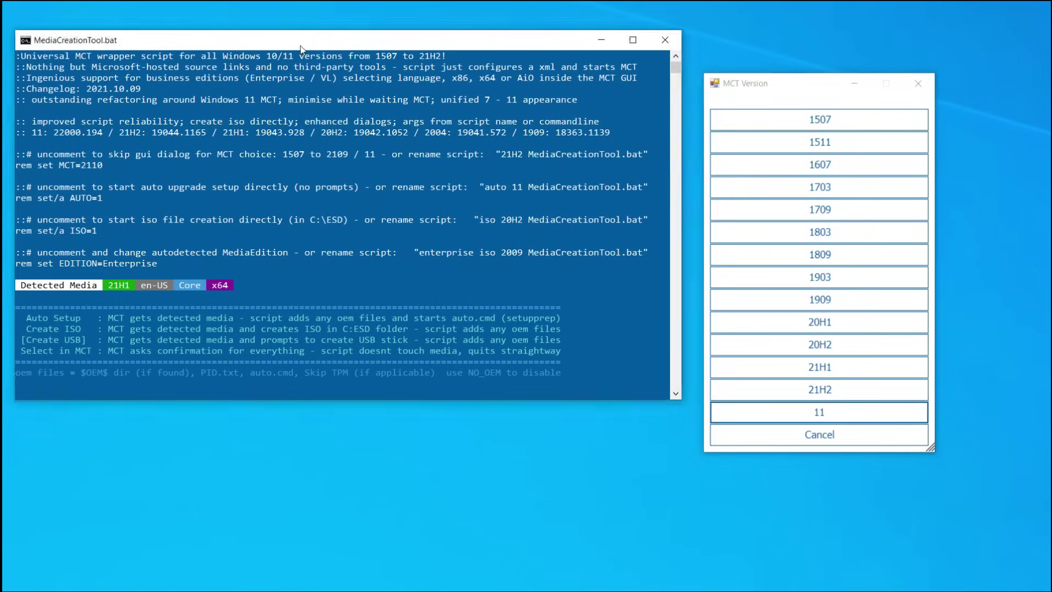
- Pick version 11 in MCT Version and Create ISO in MCT Preset
left_click_drag(300, 45, 302, 90)
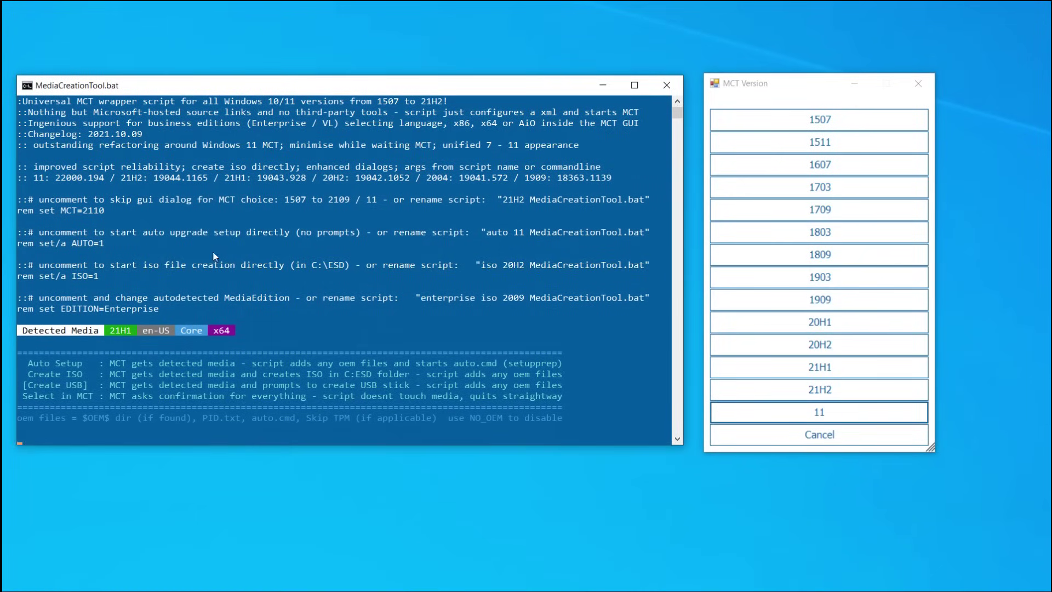
left_click(817, 414)
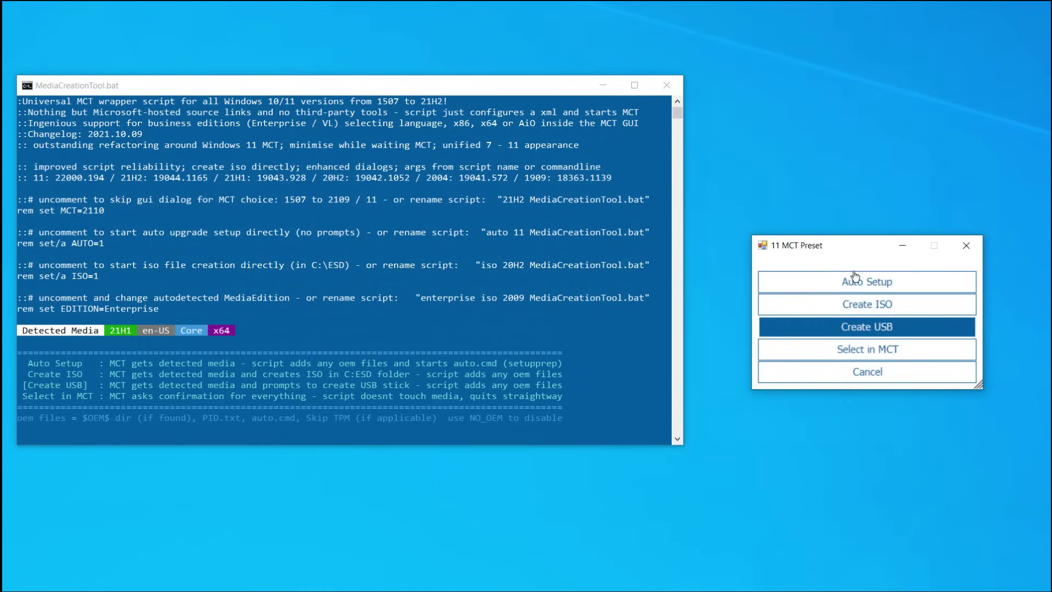
left_click(875, 309)
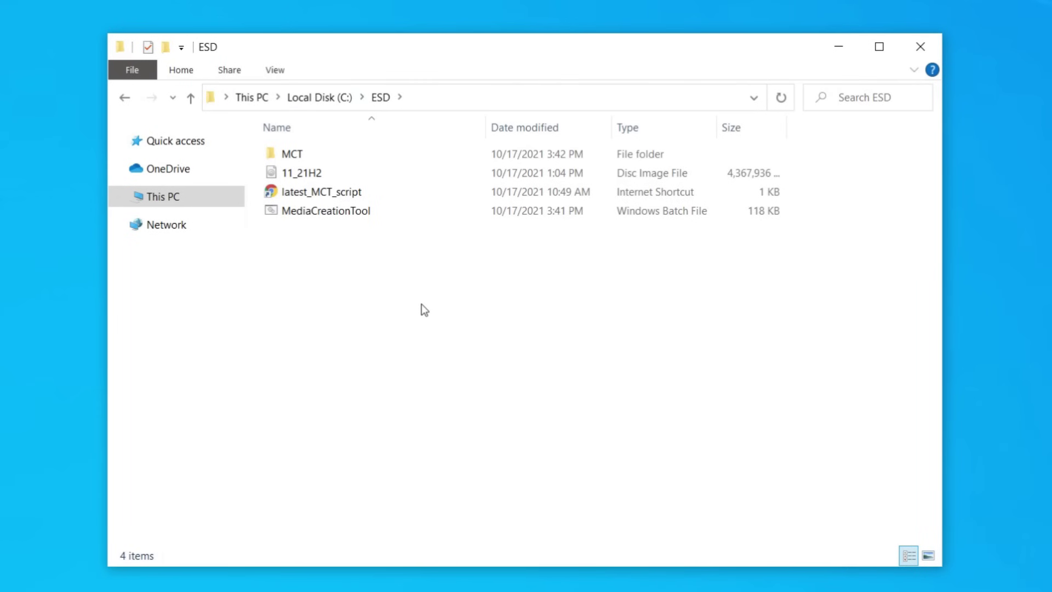
- Open the 11_21H2 disc image in C:\ESD
left_click(308, 172)
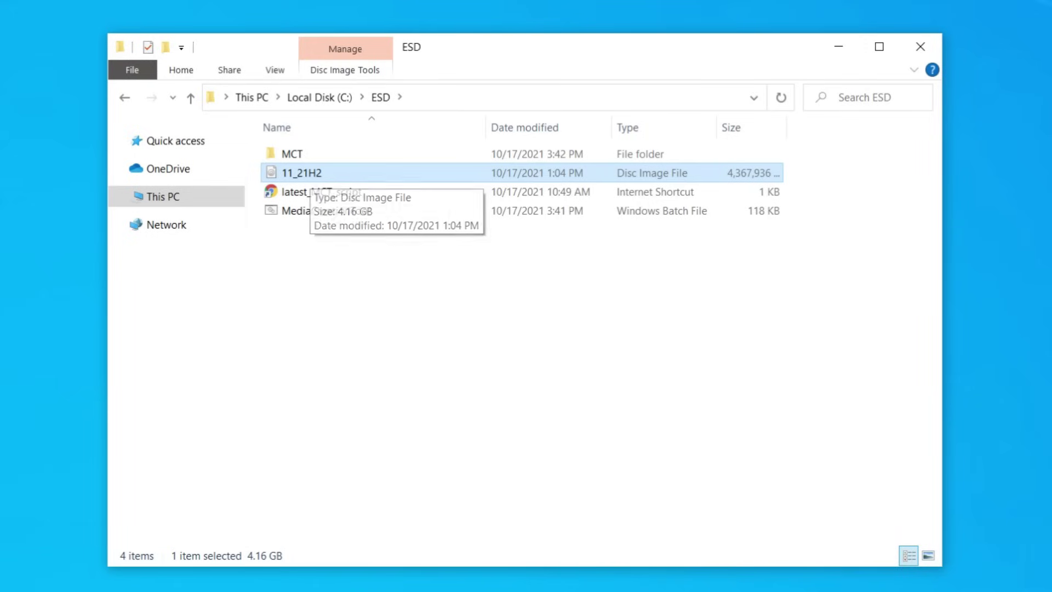
double_click(311, 177)
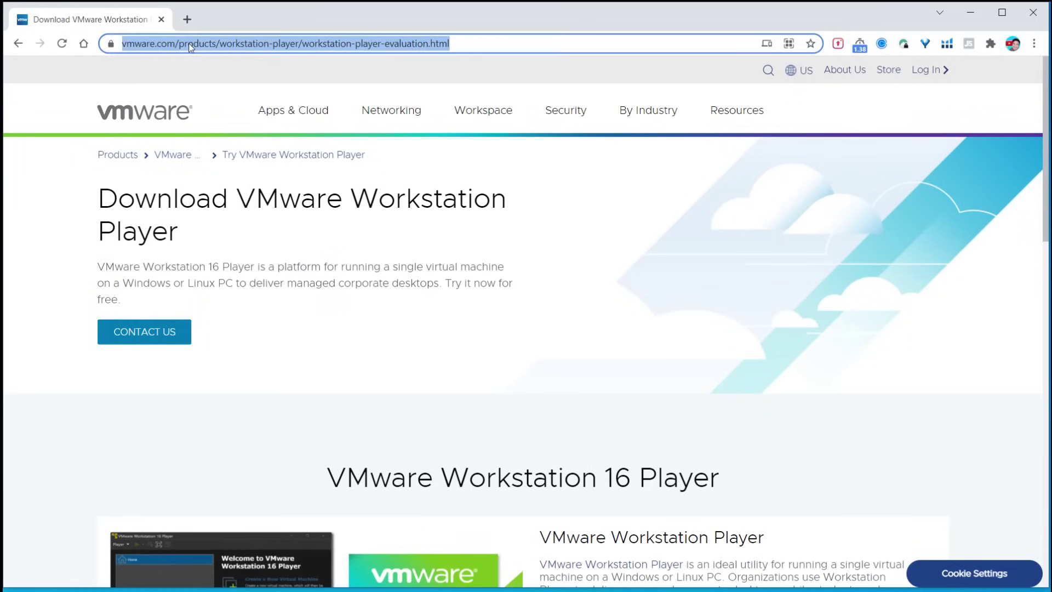
- Download the Windows VMware Player 16.2.0 installer into Downloads\win 11
left_click(218, 240)
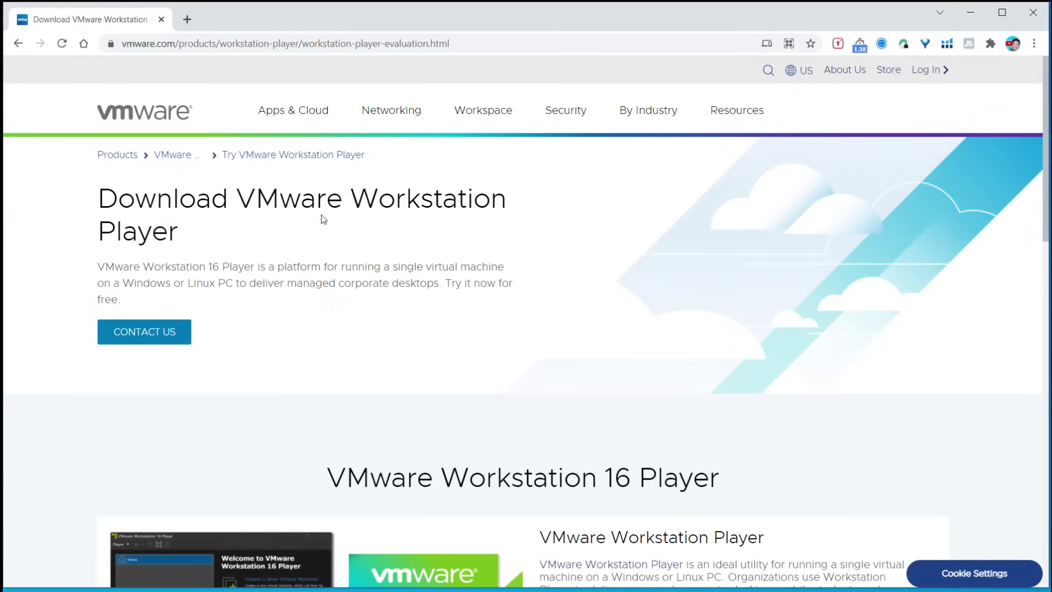
scroll(568, 350, "down", 7)
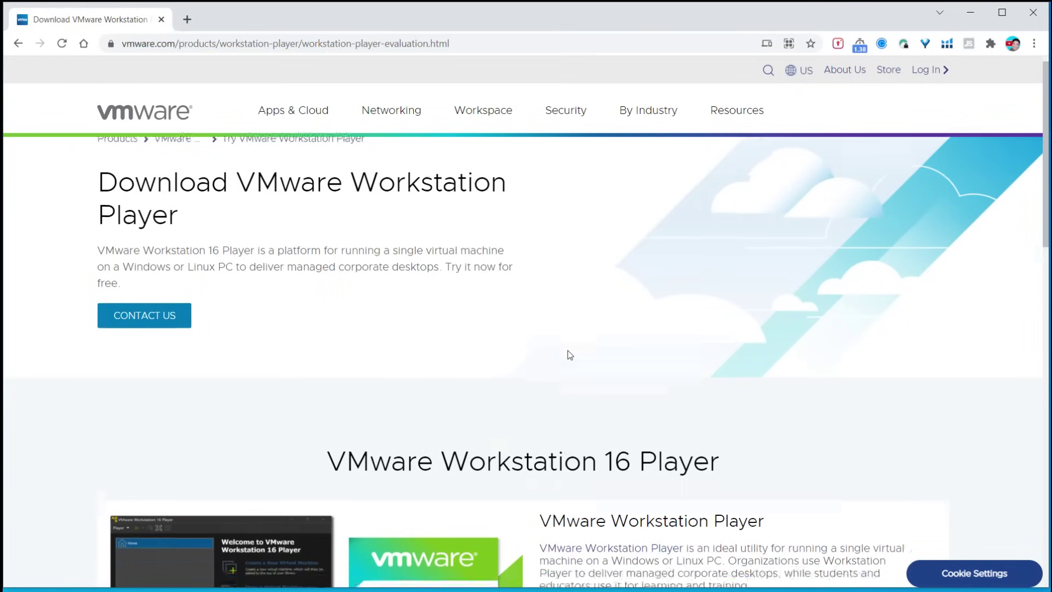
scroll(568, 350, "down", 1)
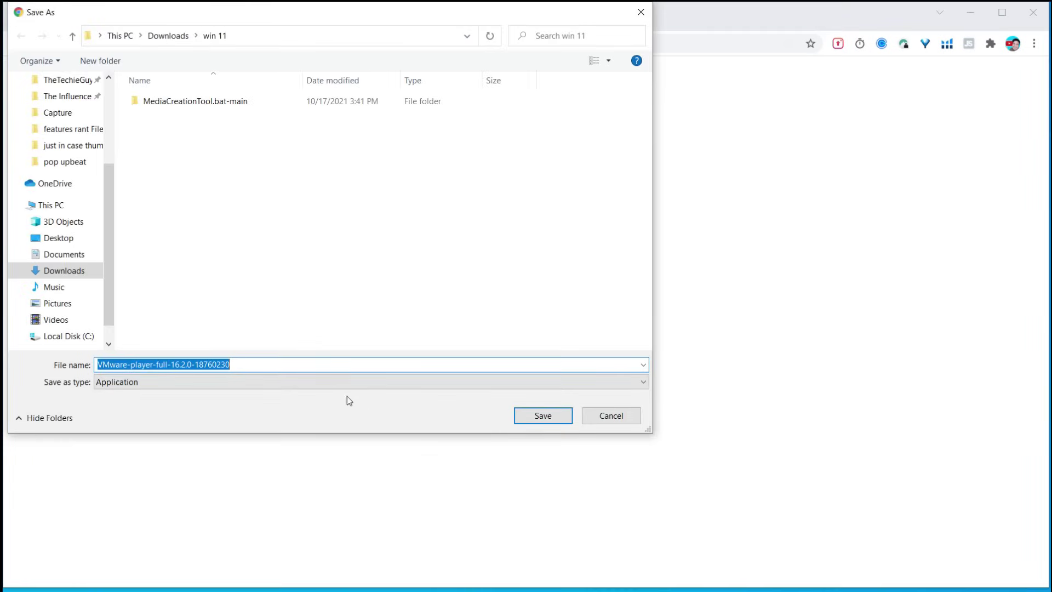
left_click(543, 416)
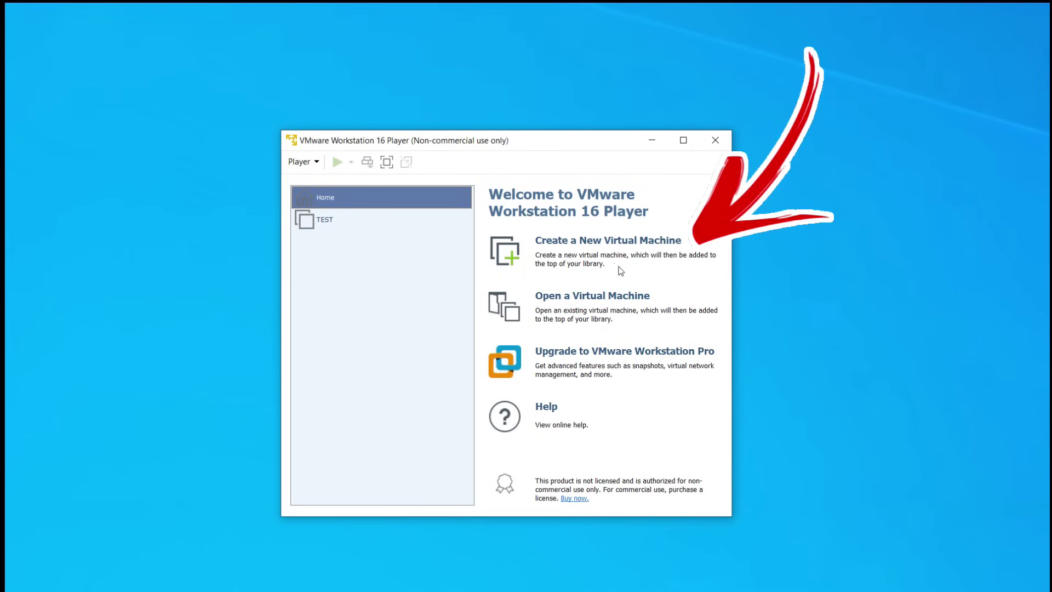
- In the New Virtual Machine Wizard, select C:\ESD\11_21H2.iso as the installer disc image
left_click(584, 247)
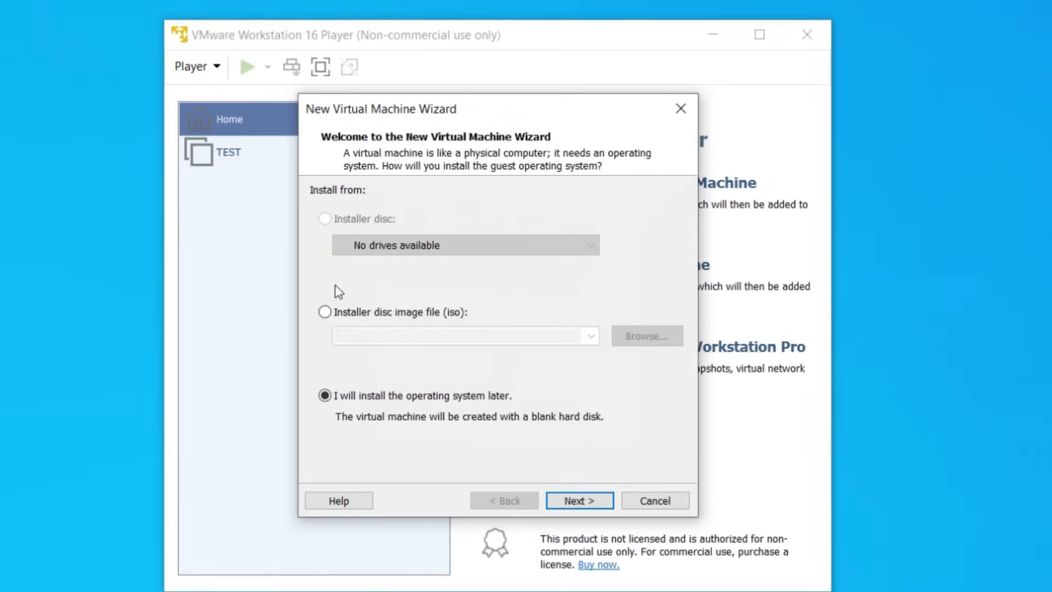
left_click(325, 313)
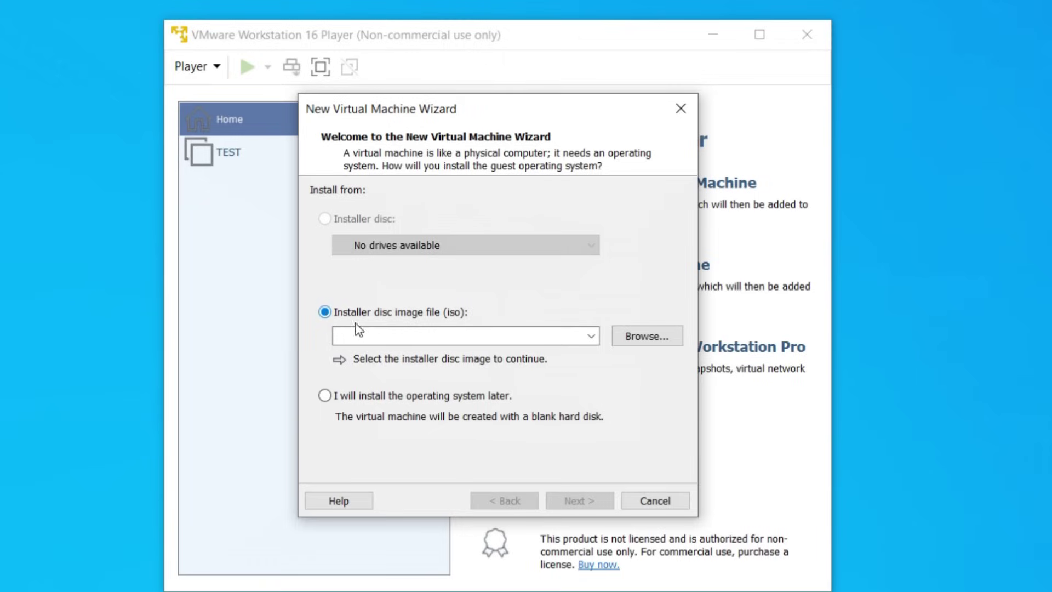
left_click(641, 344)
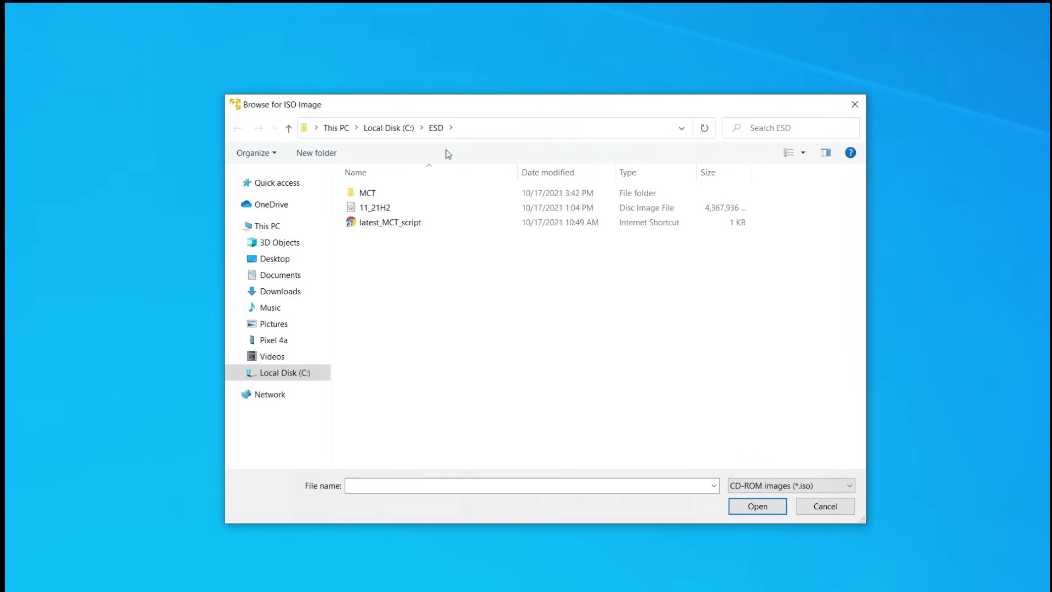
left_click(486, 127)
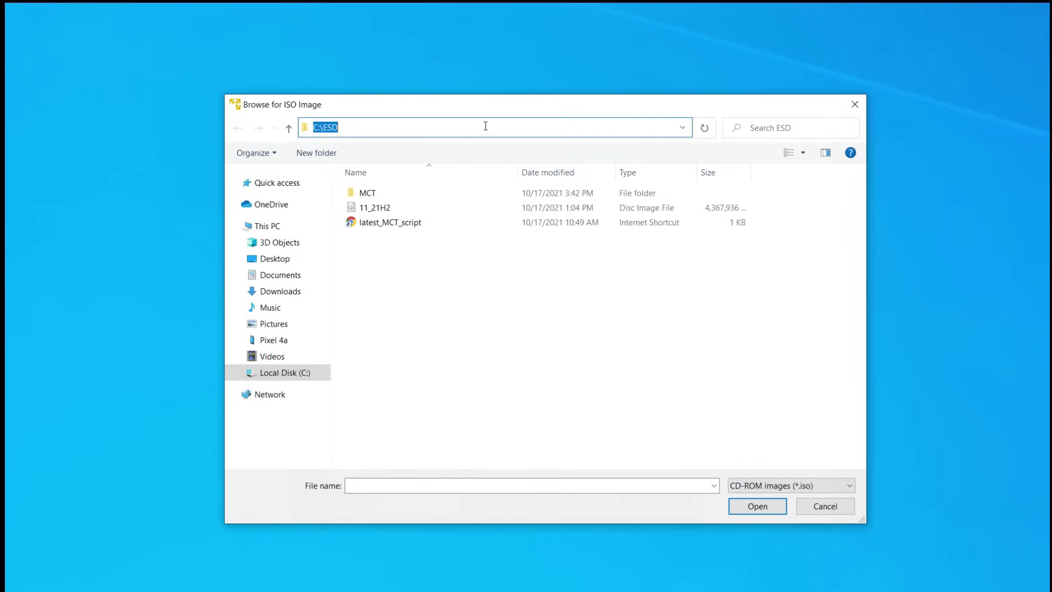
type("c:\\es")
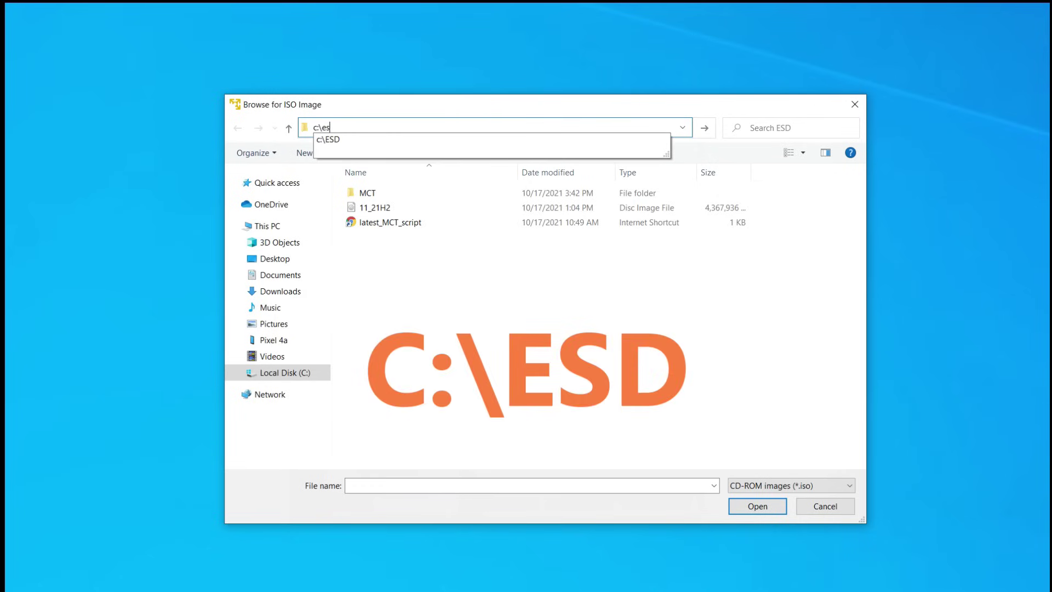
key("Return")
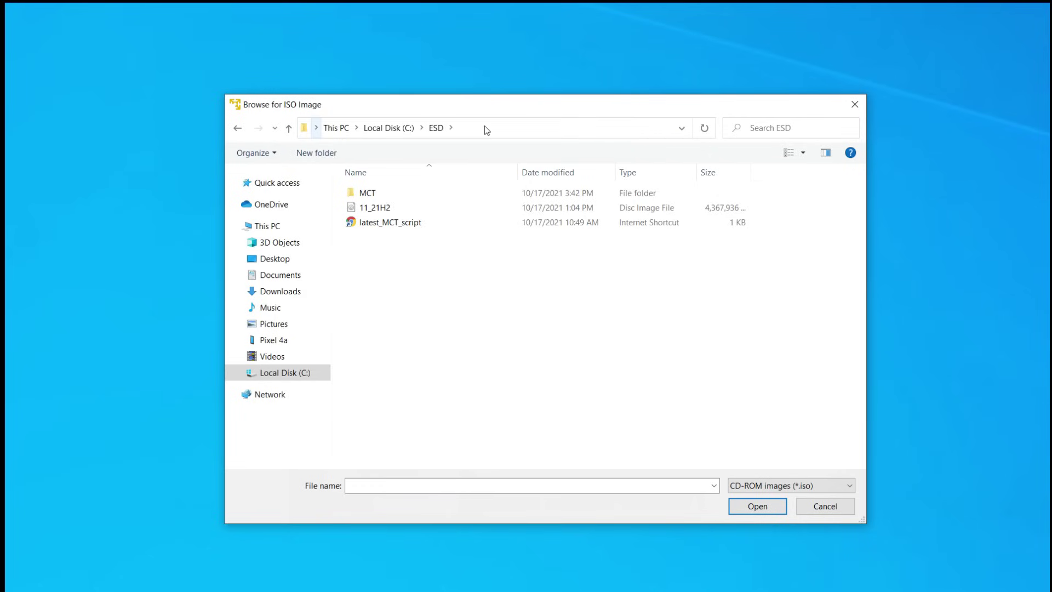
left_click(381, 209)
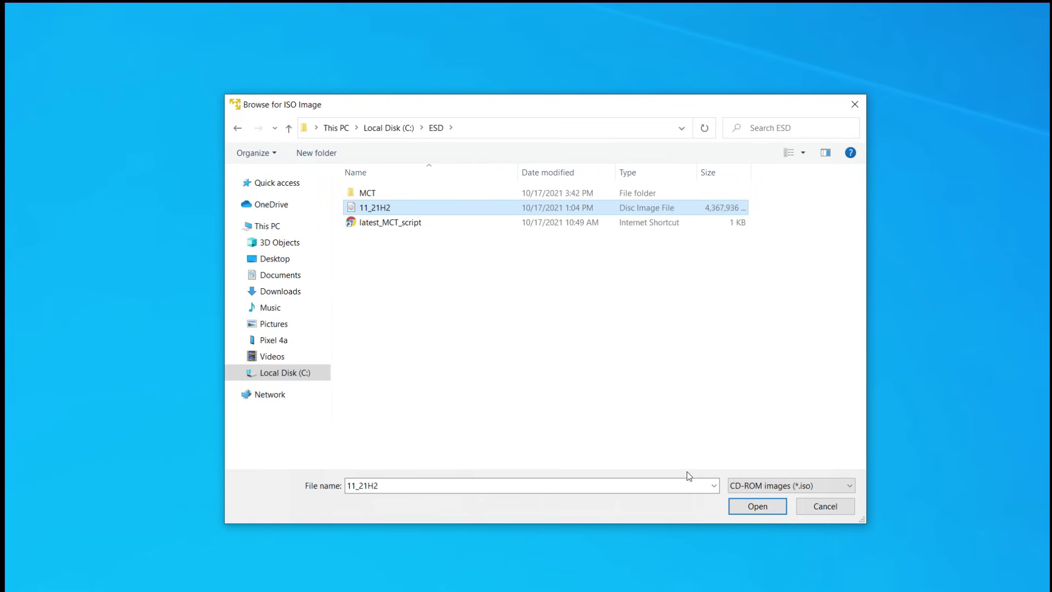
left_click(758, 506)
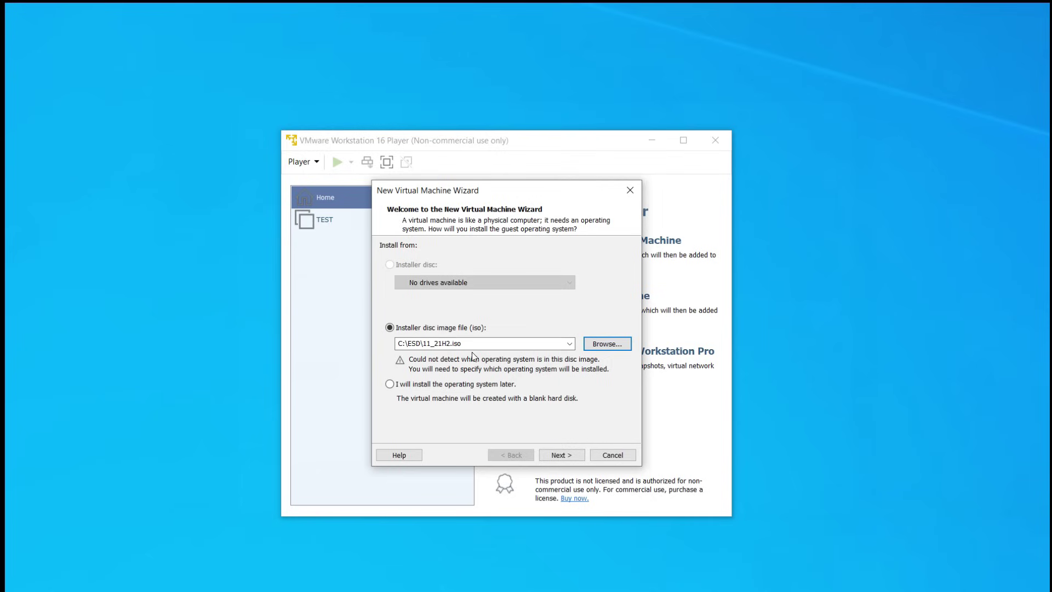
- Set the guest operating system version to Windows 10 and later x64
left_click(562, 456)
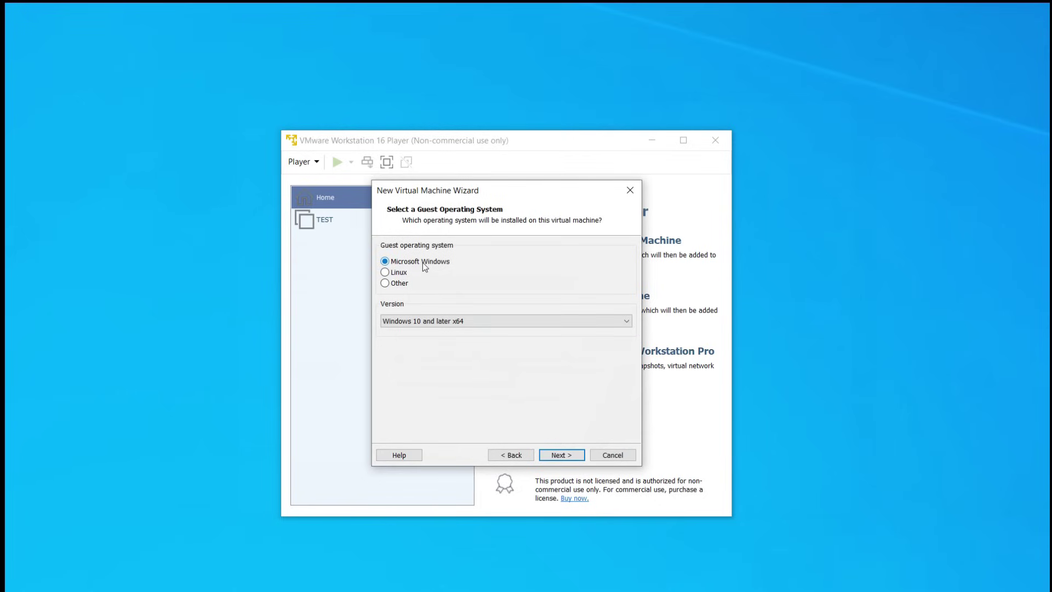
left_click(626, 321)
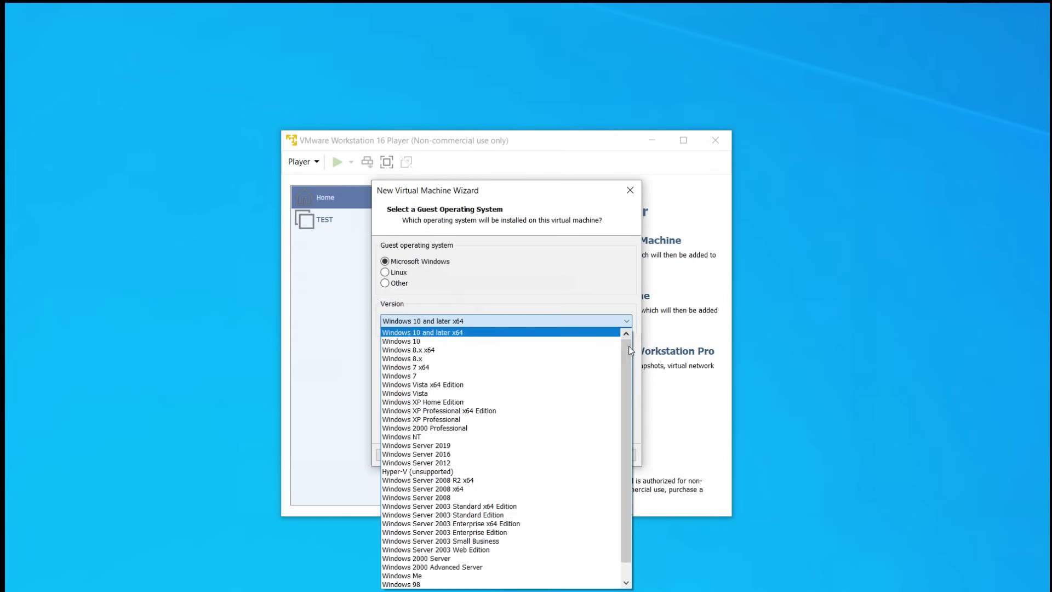
mouse_move(629, 347)
left_mouse_down()
mouse_move(631, 507)
mouse_move(635, 341)
left_mouse_up()
left_click(451, 332)
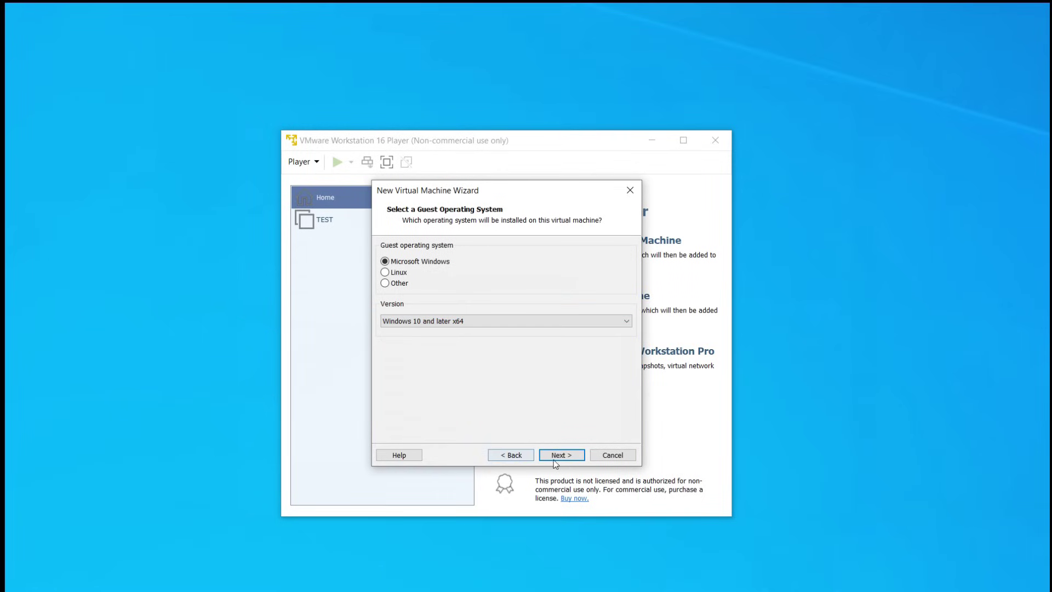
- Name the virtual machine 'My Win 11'
left_click(570, 457)
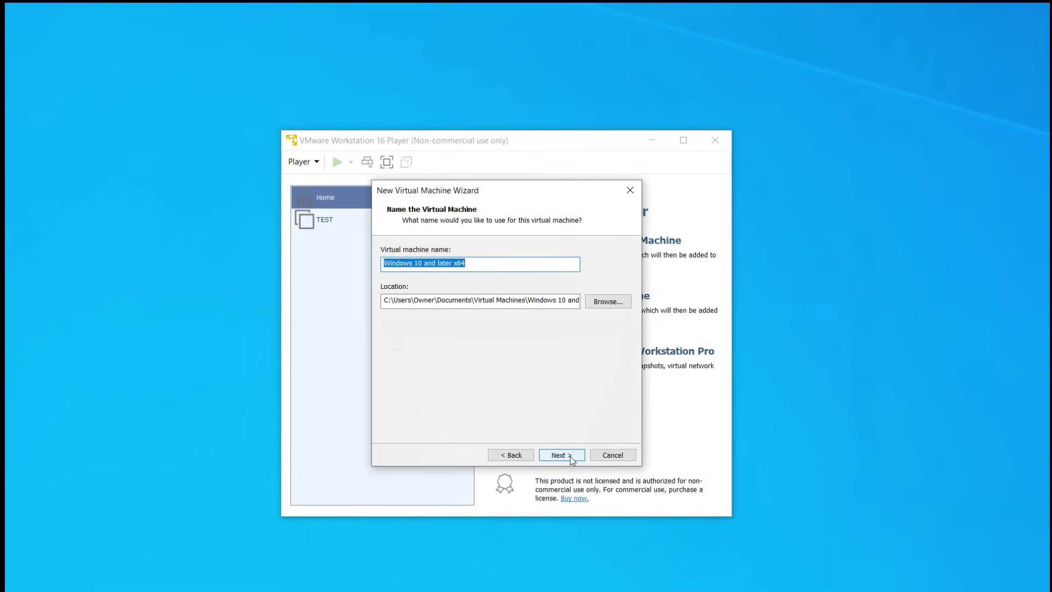
left_click(481, 265)
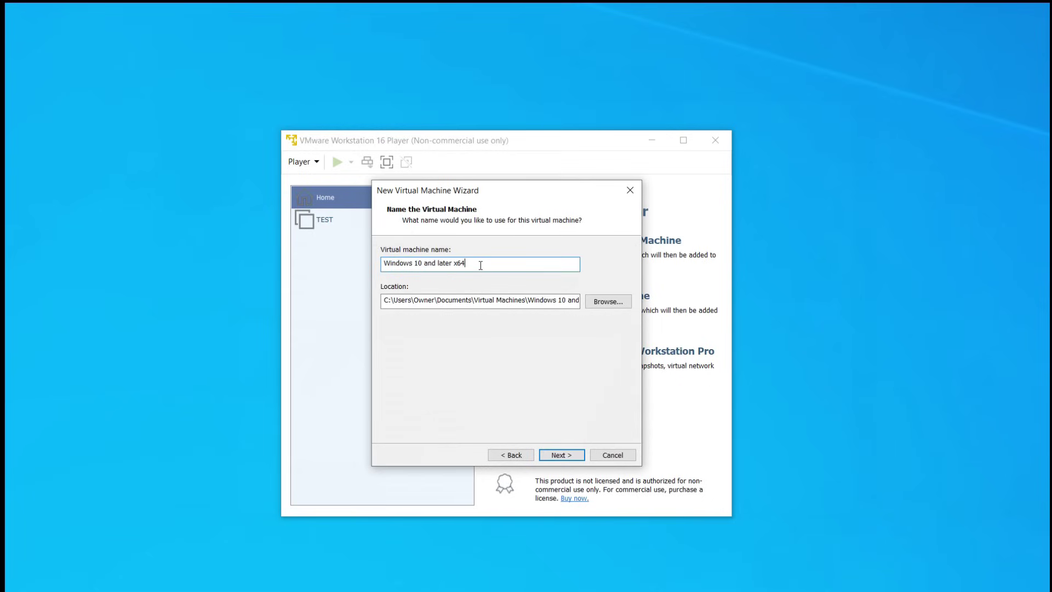
left_click_drag(481, 265, 309, 267)
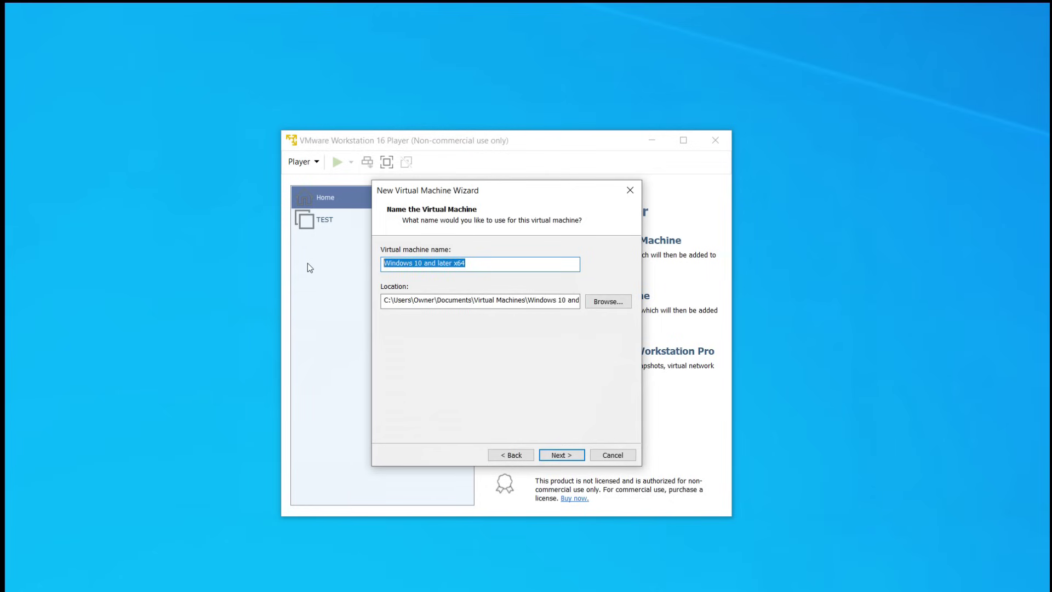
type("My Wi")
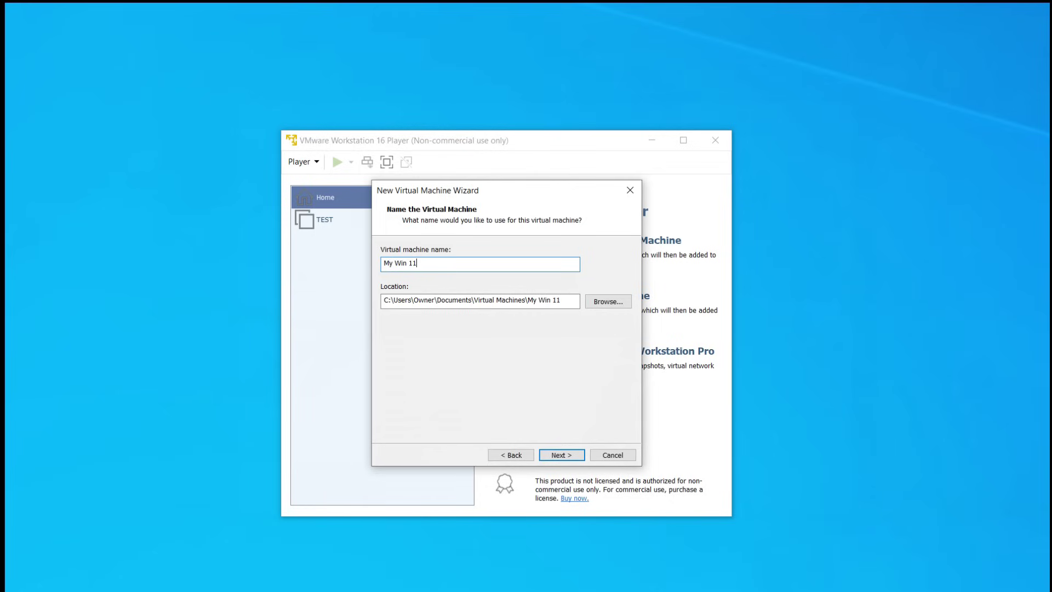
type("n 11")
left_click(560, 455)
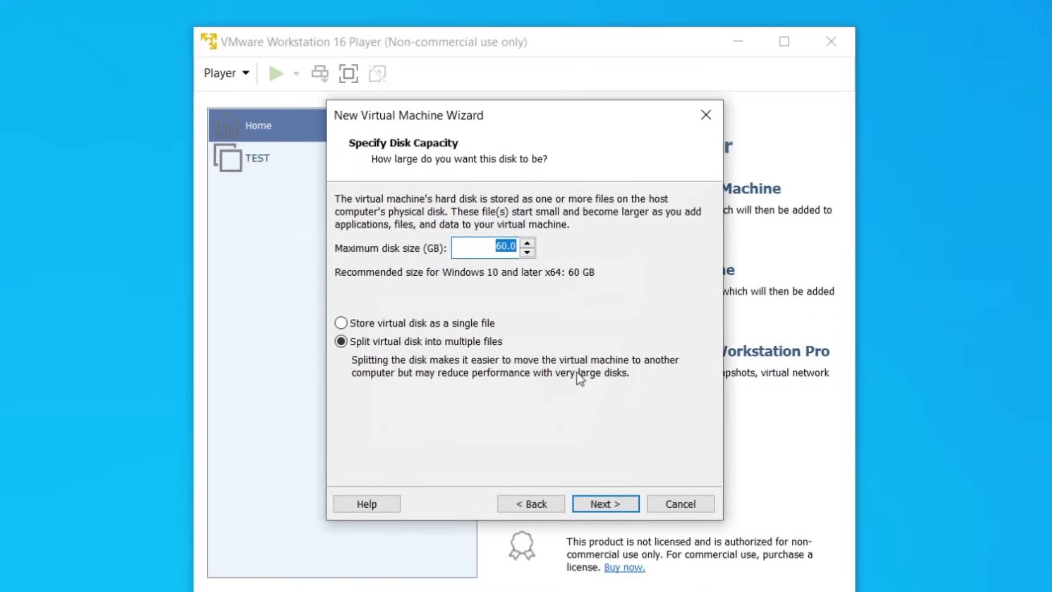
- Set the maximum disk size to 64 GB, stored as a single file
left_click(488, 245)
left_click_drag(491, 245, 550, 246)
type("64")
left_click(341, 323)
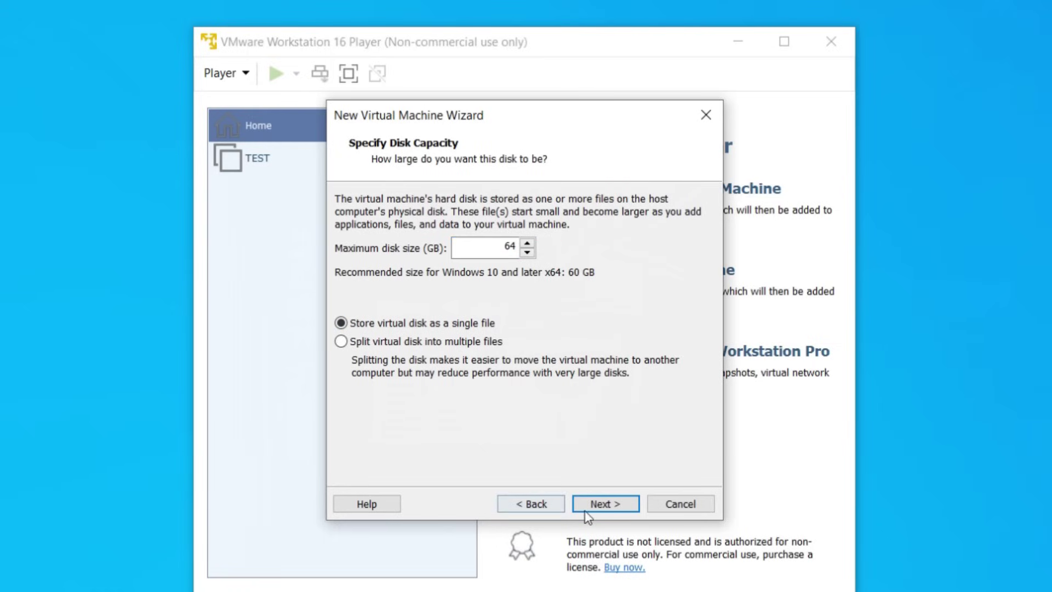
left_click(597, 501)
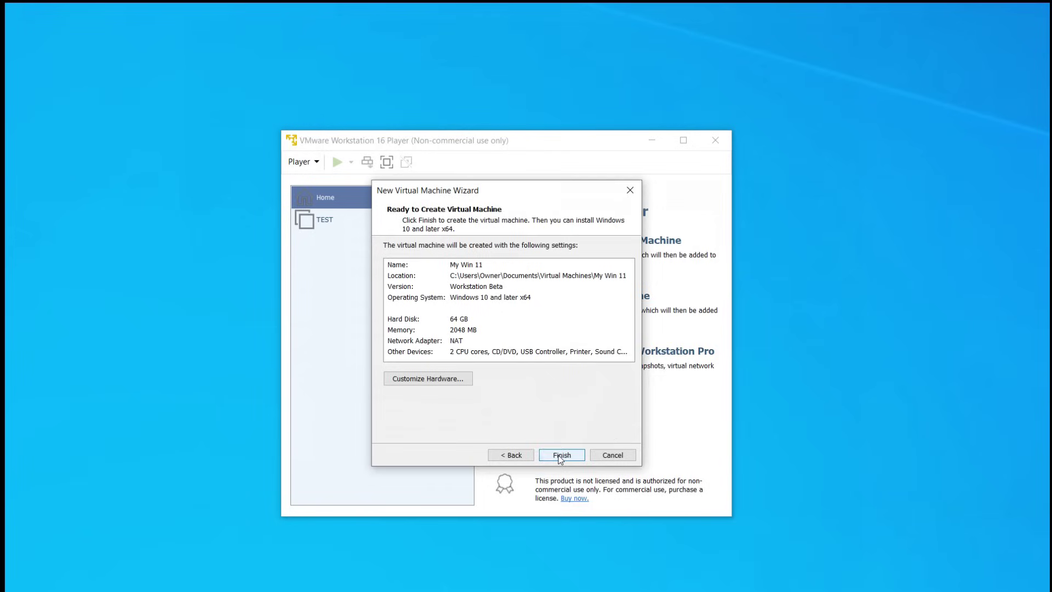
- Finish creating My Win 11 and raise its memory from 2 GB to 4 GB
left_click(605, 504)
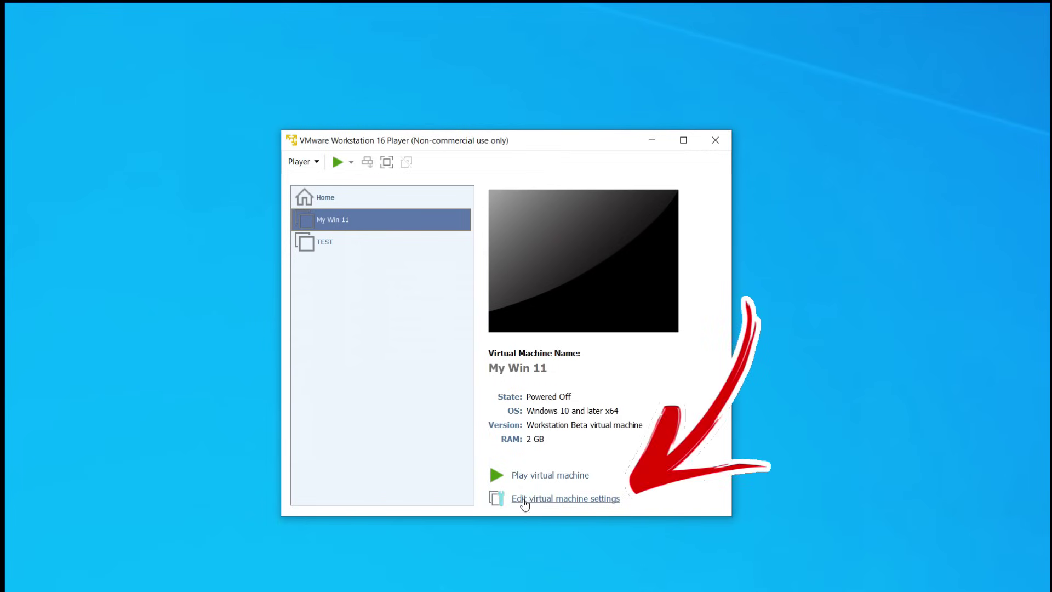
left_click(568, 500)
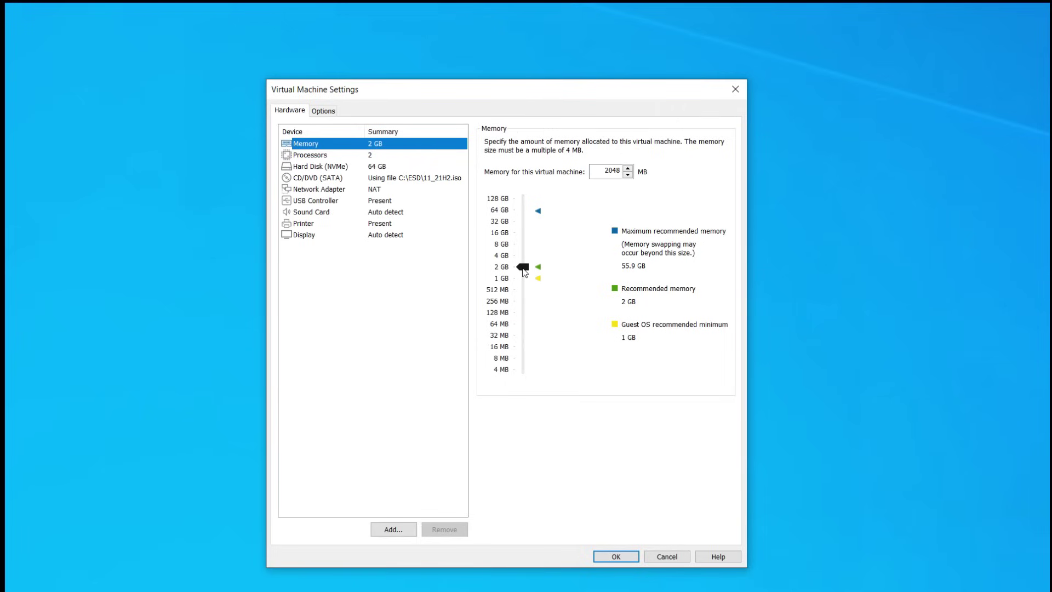
left_click_drag(524, 273, 525, 260)
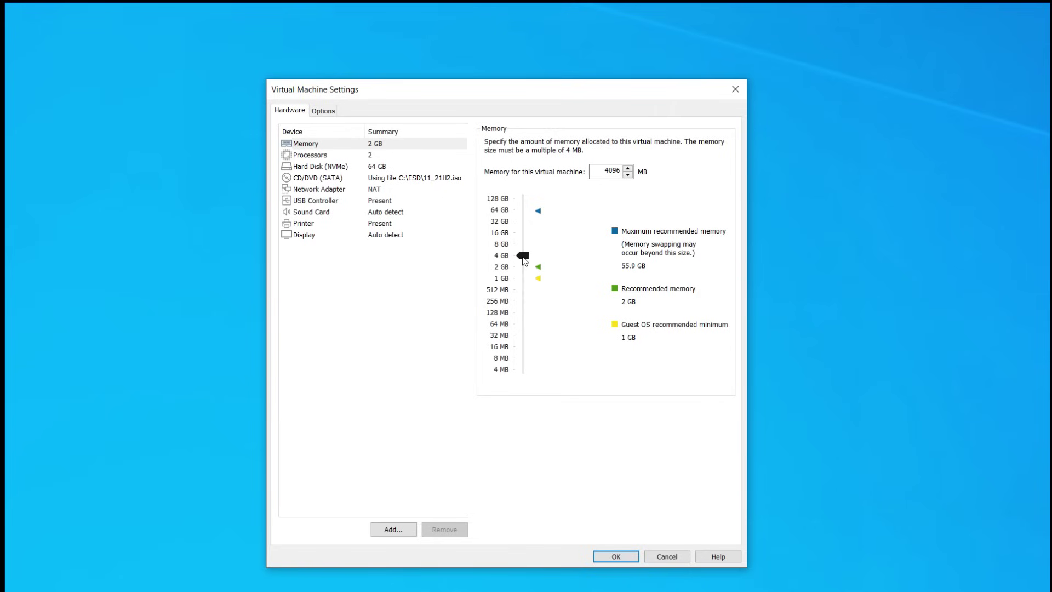
left_click(616, 556)
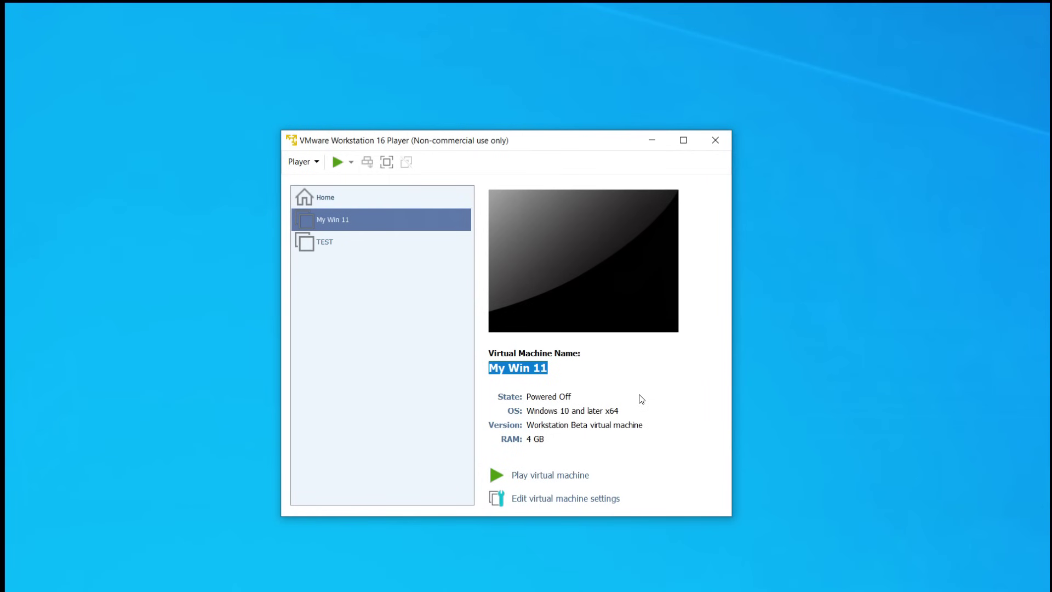
- Start the powered-off My Win 11 virtual machine so its console begins booting
left_click(562, 477)
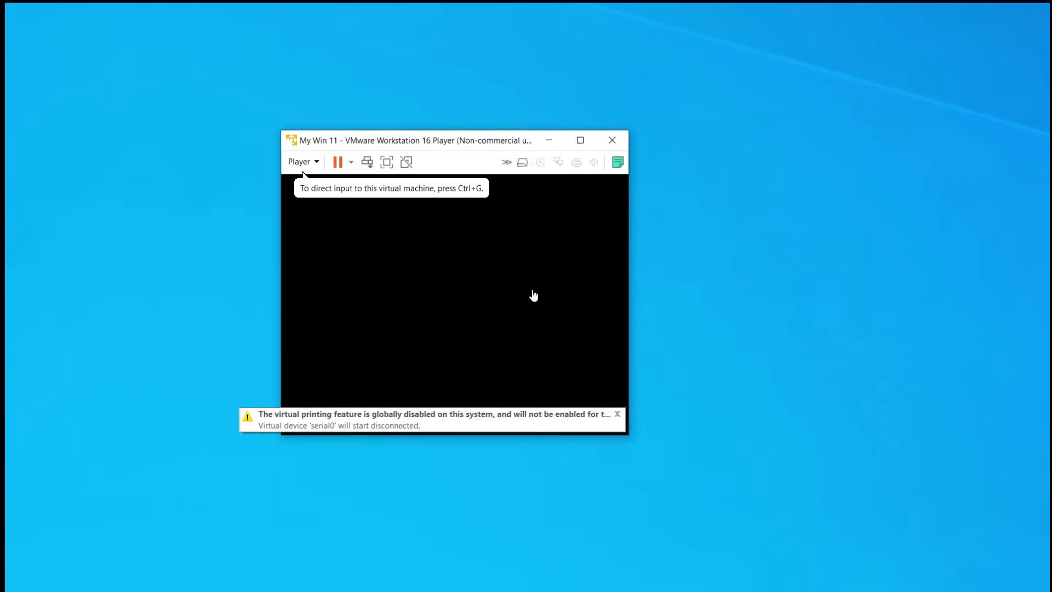
- Boot My Win 11 from the Windows disc, keep default language settings, and skip the product key
left_click(529, 312)
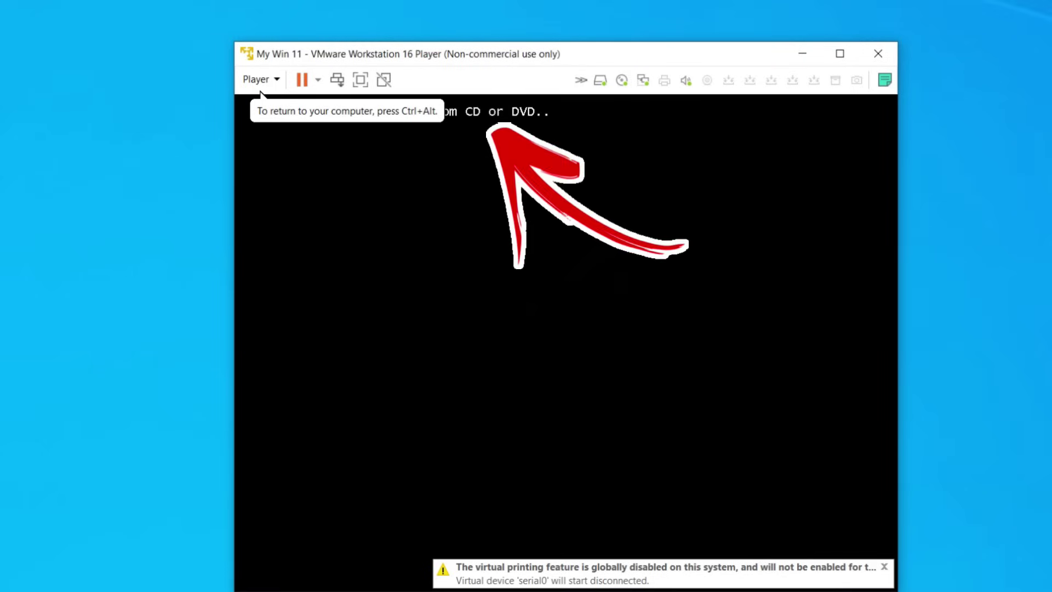
key("Return")
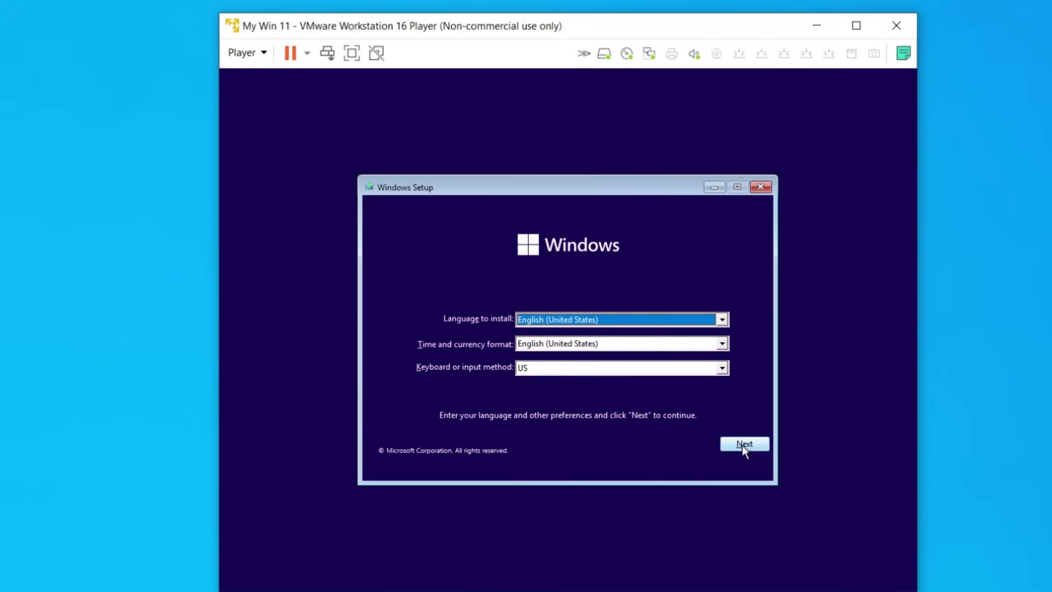
left_click(755, 446)
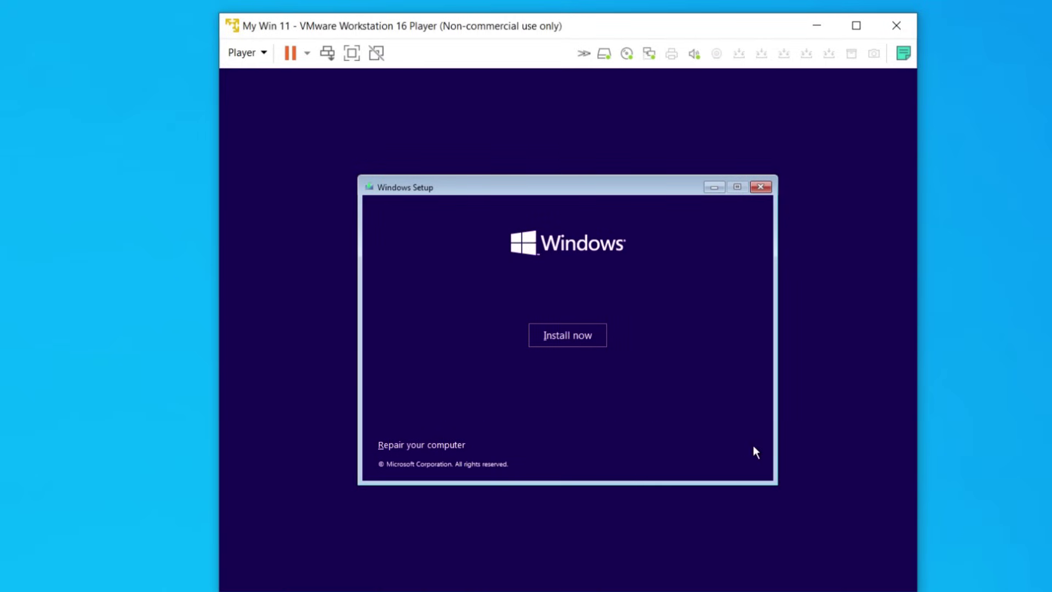
left_click(579, 335)
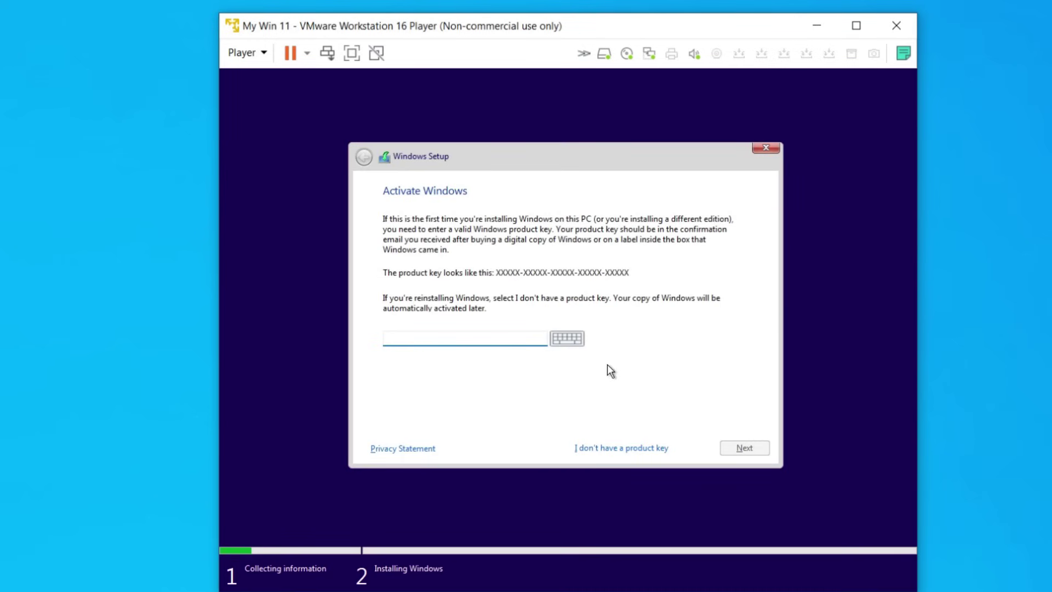
left_click(632, 448)
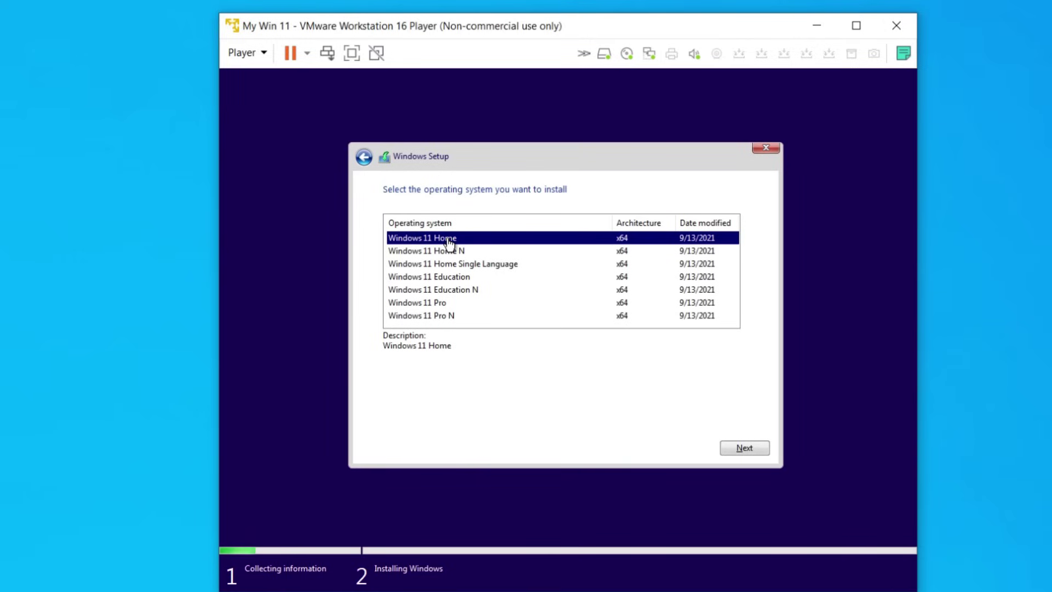
- Choose Windows 11 Home with a custom install onto the 64 GB unallocated drive
left_click(743, 448)
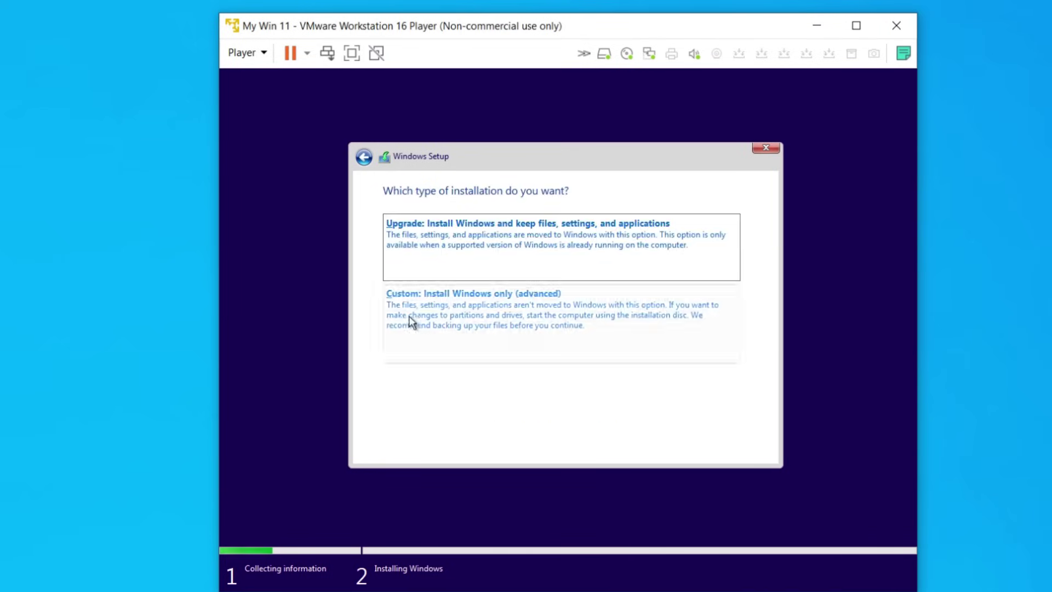
left_click(459, 320)
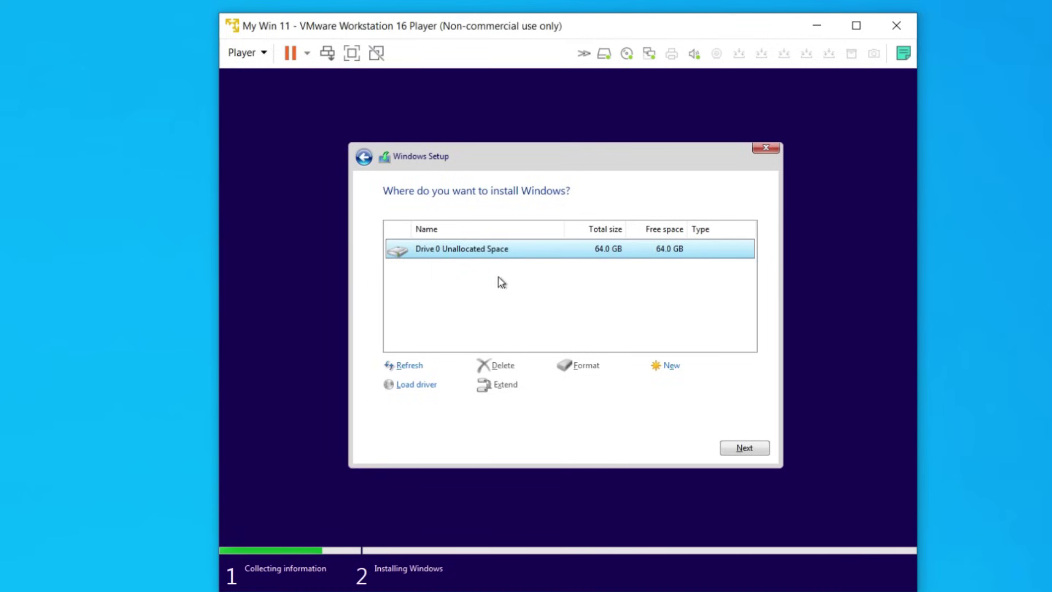
left_click(734, 448)
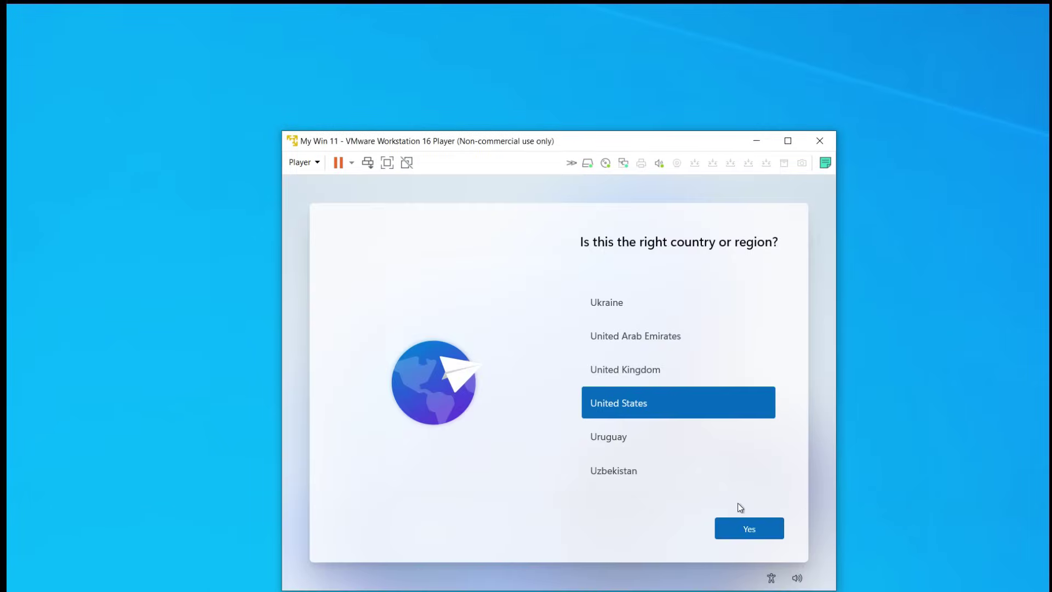
- Confirm United States as region and US keyboard layout, reaching the guest desktop
left_click(745, 528)
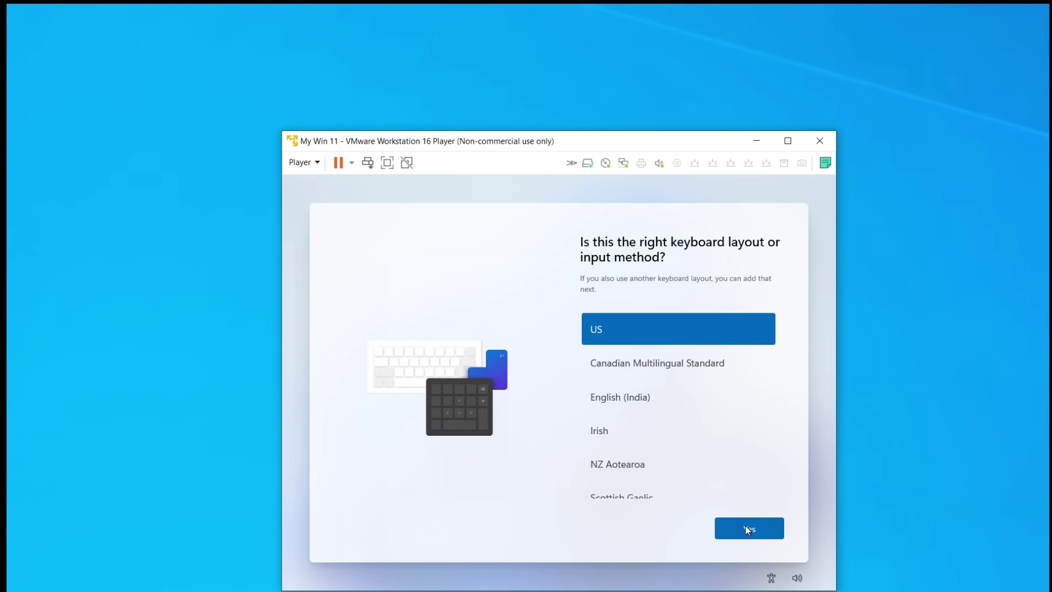
left_click(746, 527)
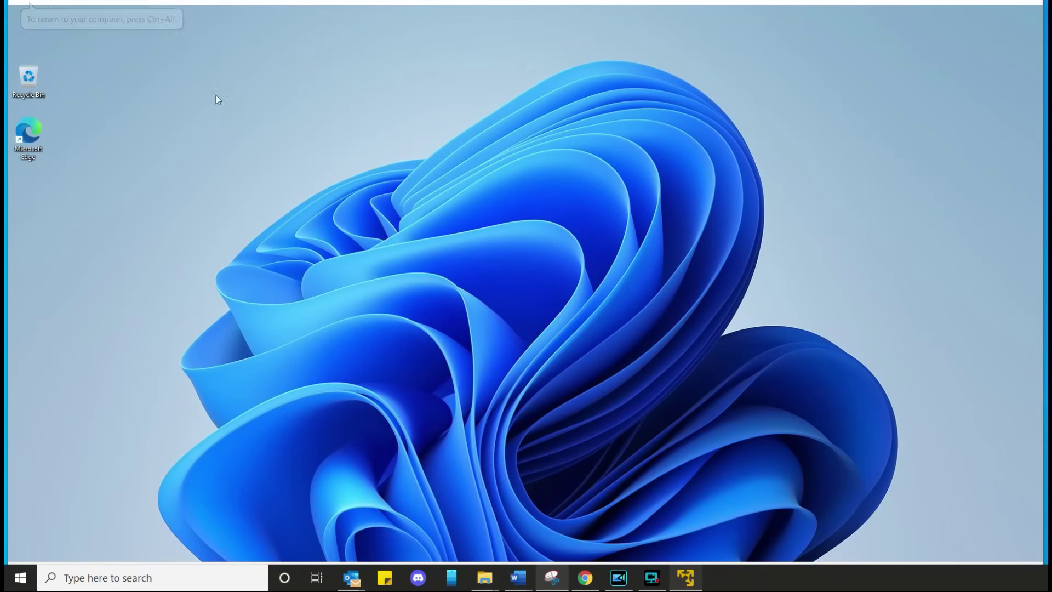
right_click(485, 217)
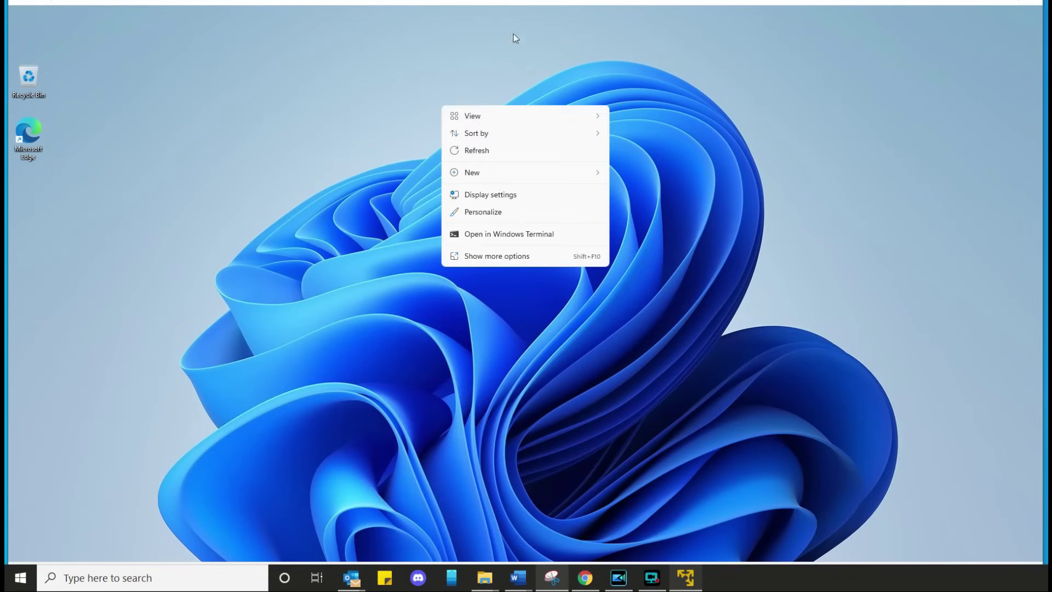
- Switch the guest's display resolution to 1280 × 720 in Display settings and keep it
left_click(501, 196)
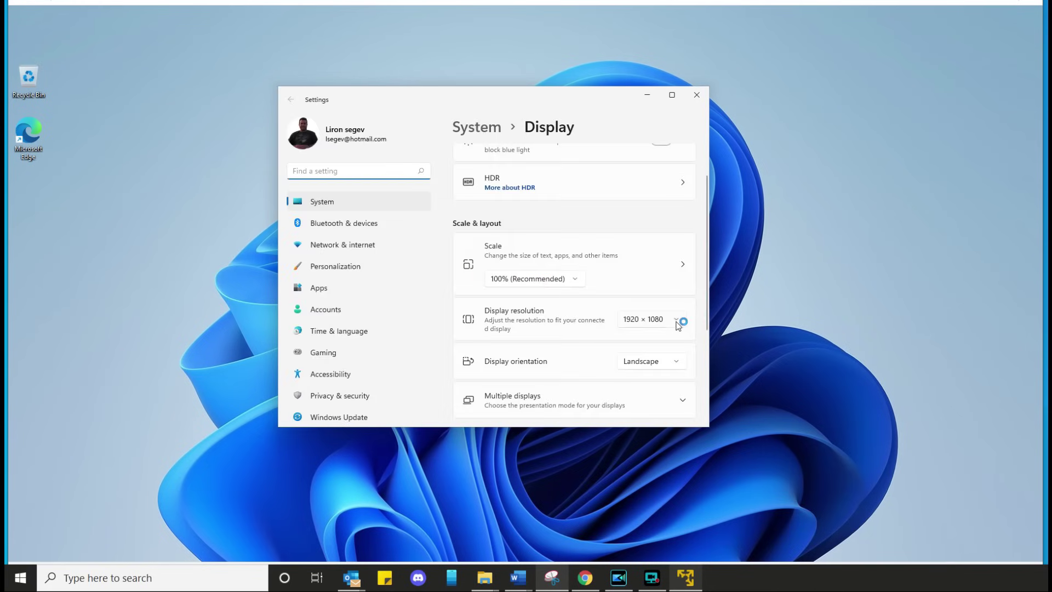
left_click(678, 321)
left_click(657, 382)
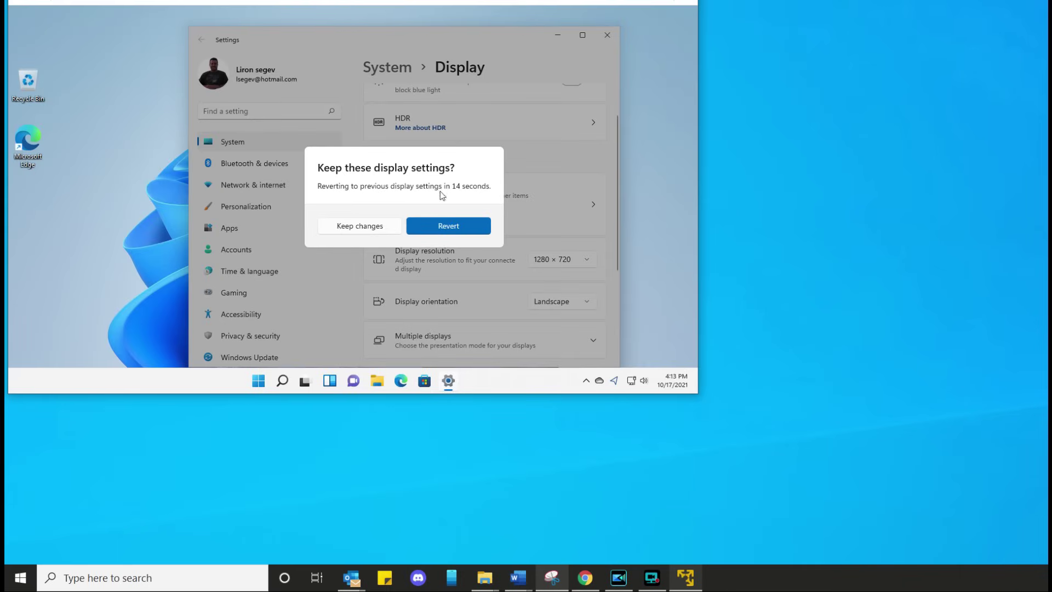
left_click(375, 228)
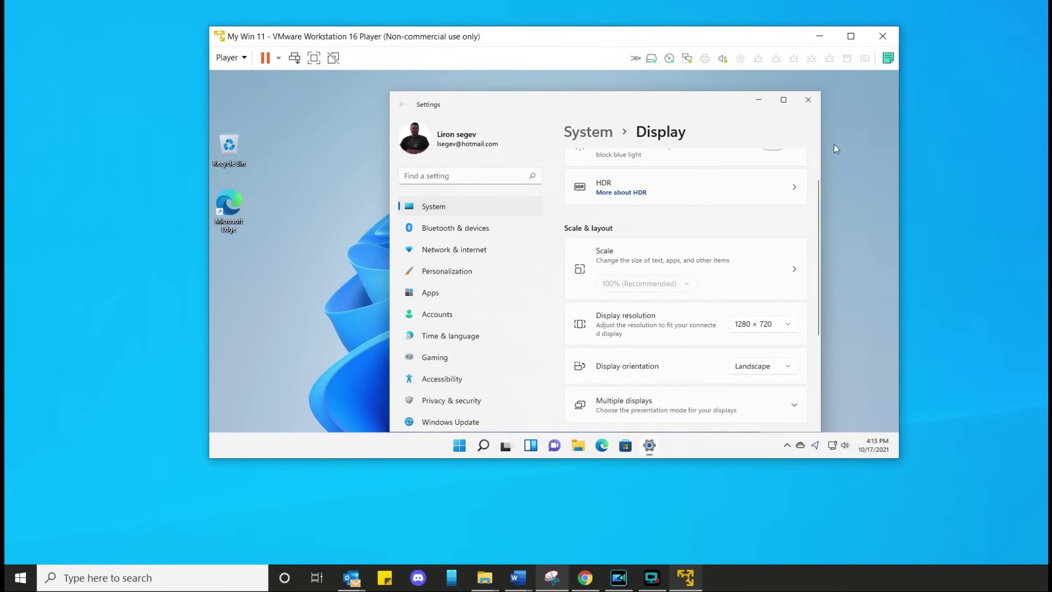
left_click(809, 99)
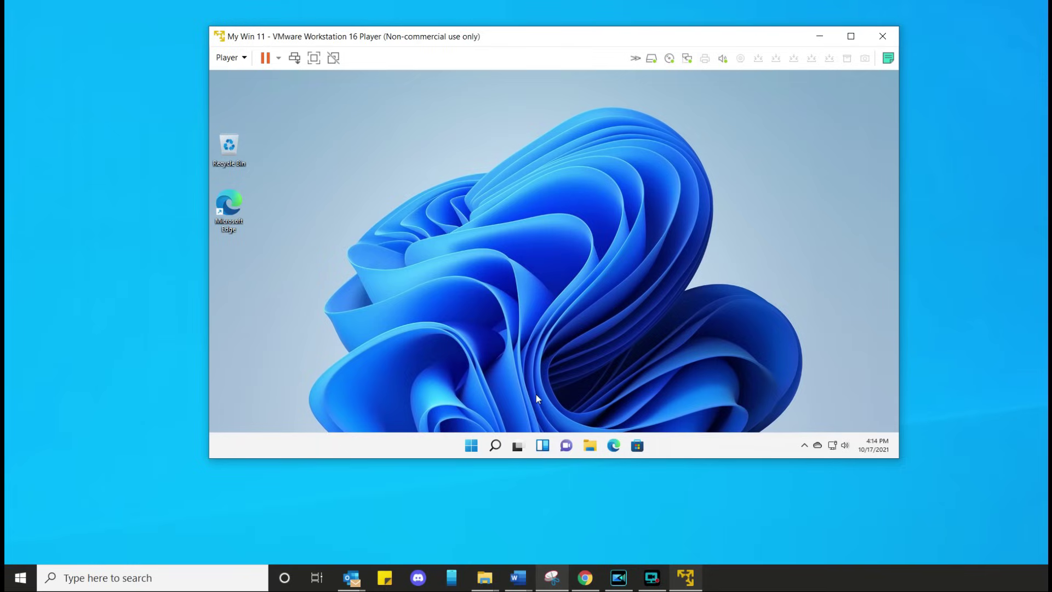
- Search 'check for' in the guest and start Check for updates in Windows Update
left_click(498, 446)
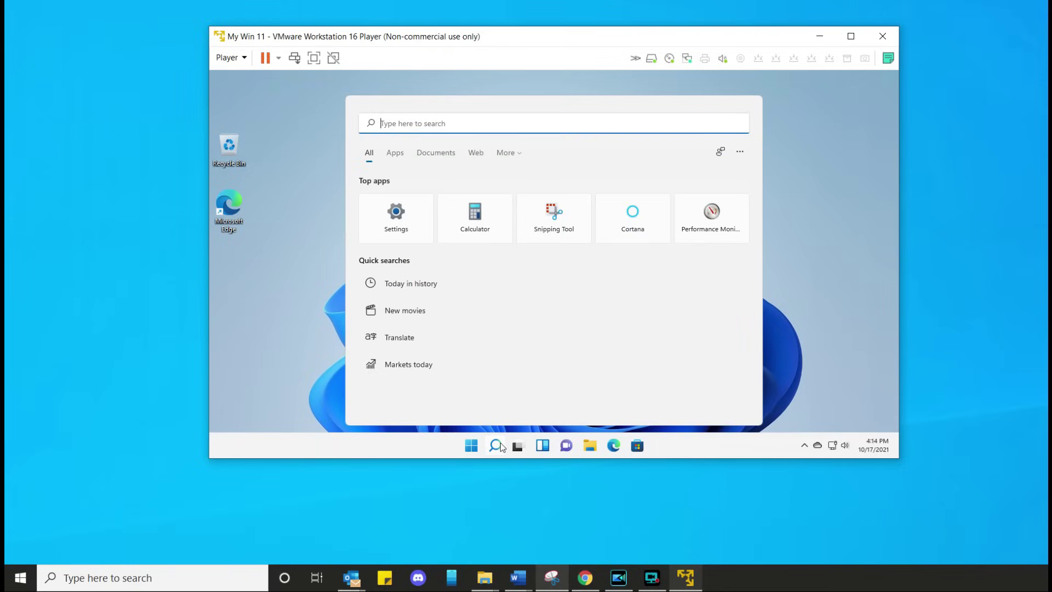
type("check for")
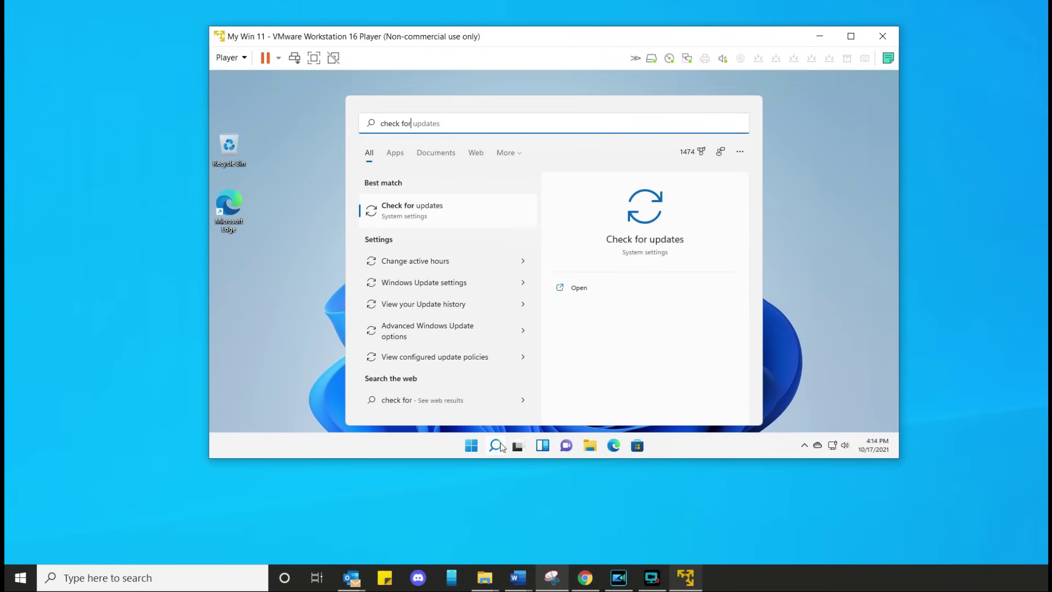
left_click(415, 209)
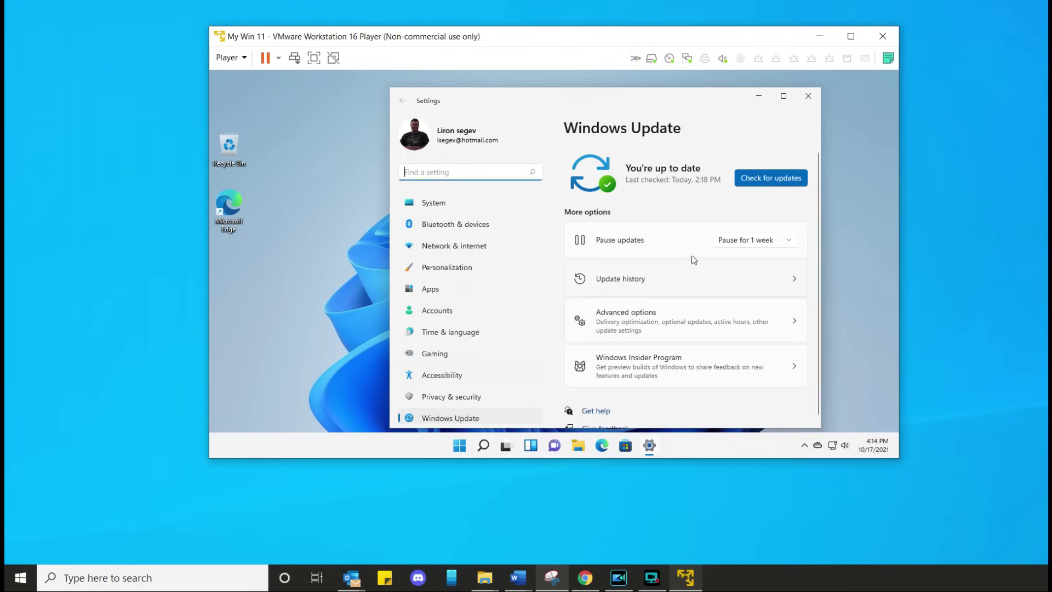
left_click(748, 185)
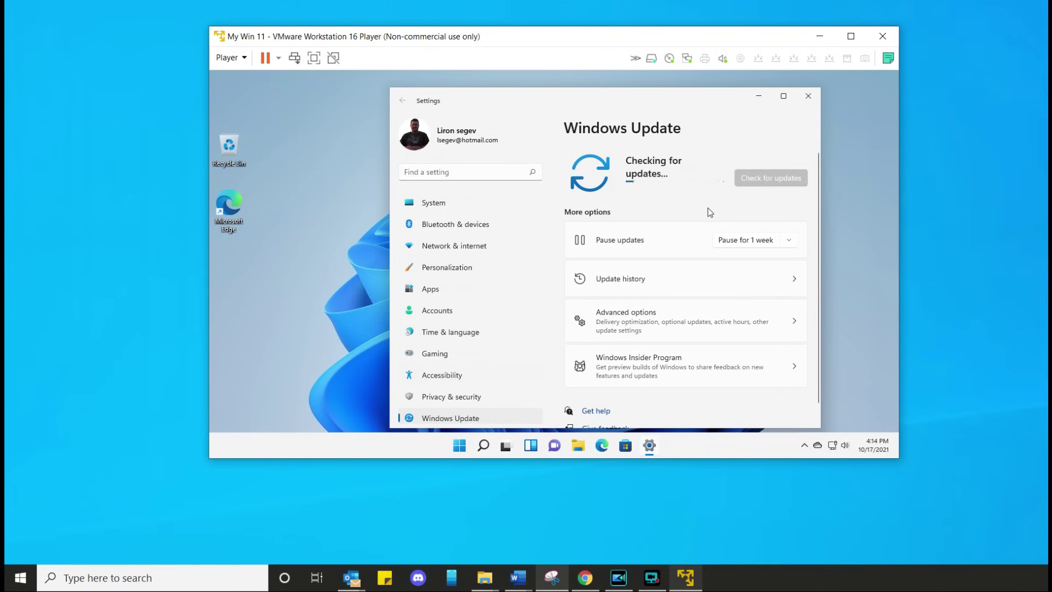